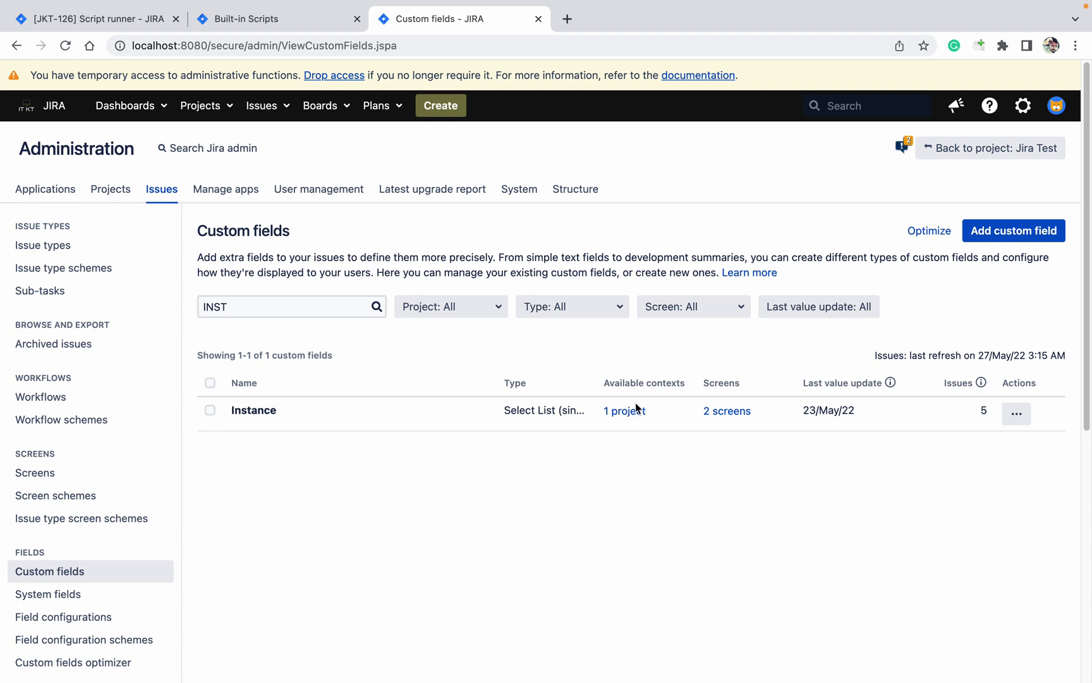
Step: Check the Instance field's options (Prod, Dev, Stag; default Dev), then return to Custom fields
left_click(1017, 414)
left_click(978, 447)
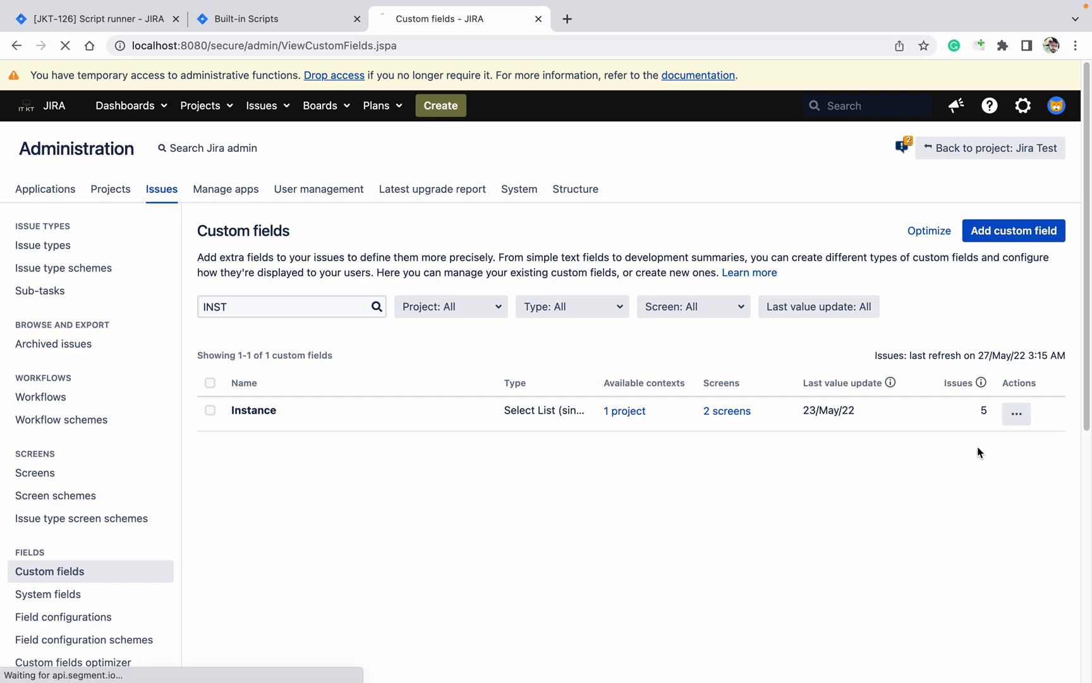
scroll(596, 446, "down", 5)
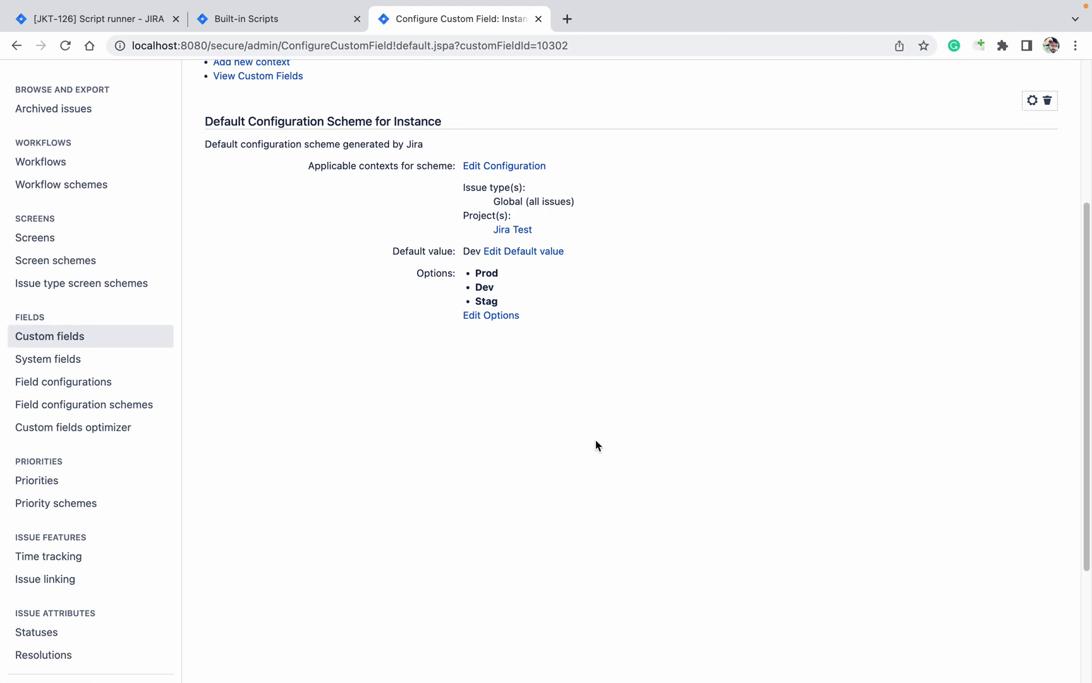
scroll(485, 300, "down", 1)
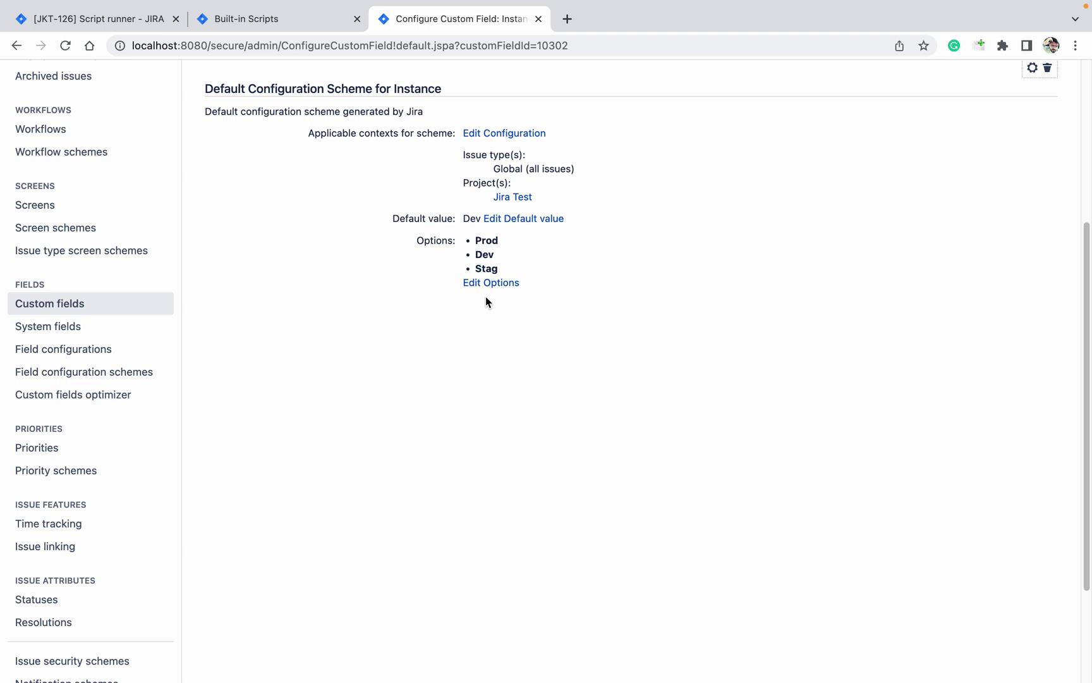
scroll(485, 300, "up", 3)
scroll(486, 300, "up", 3)
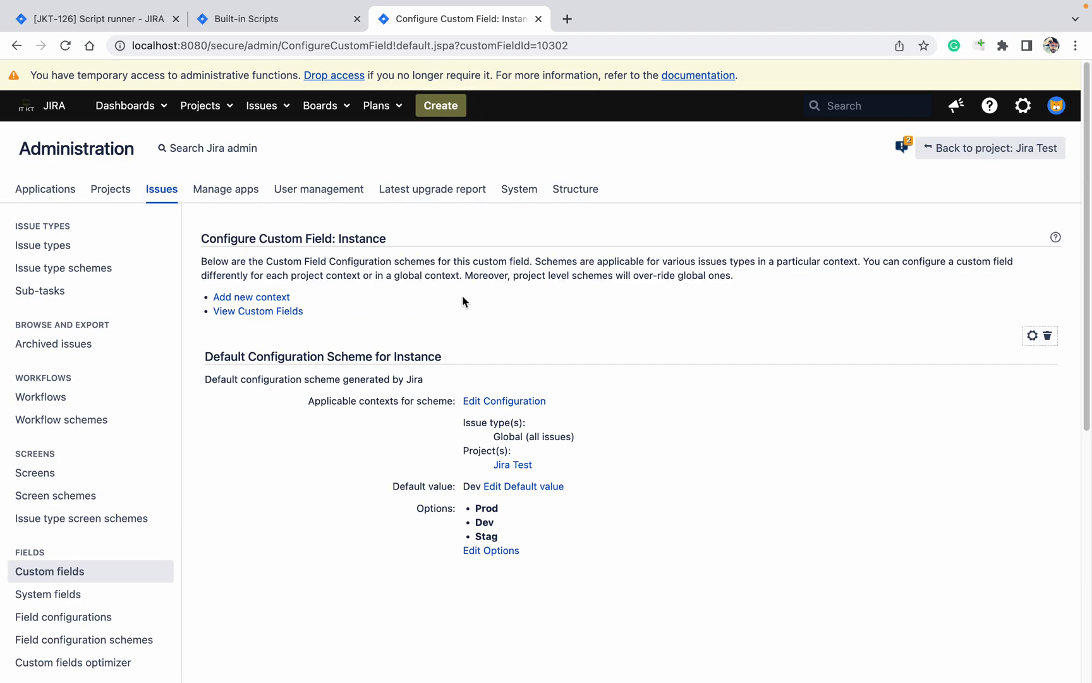
left_click(17, 47)
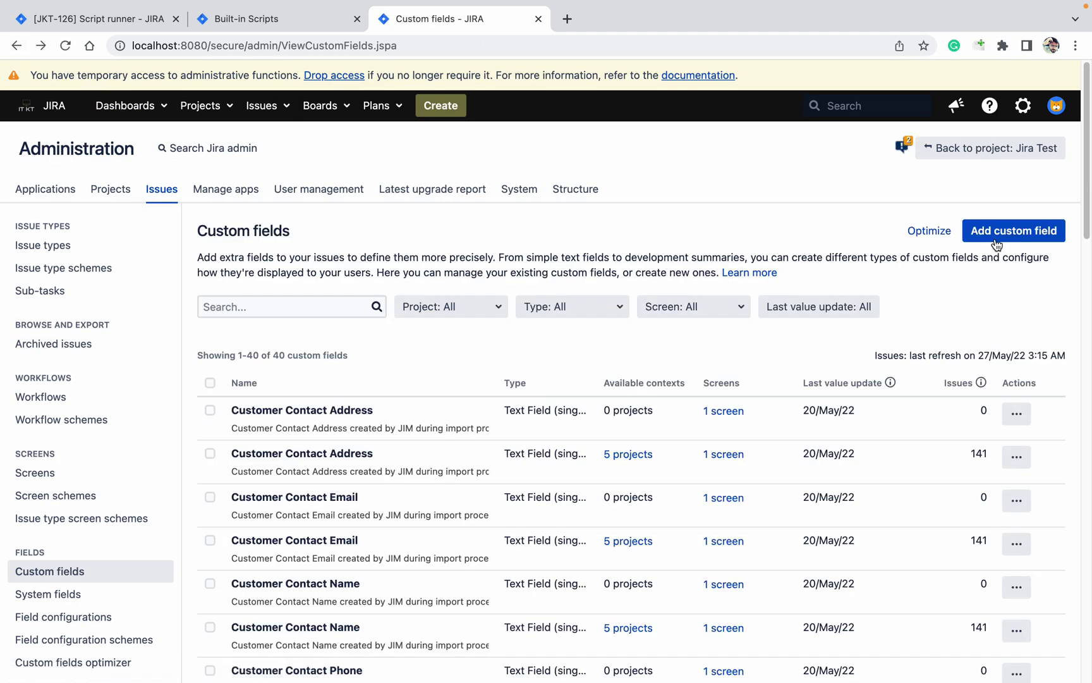
Step: Begin a Select List (single choice) custom field and name it 'instance 1'
left_click(1045, 235)
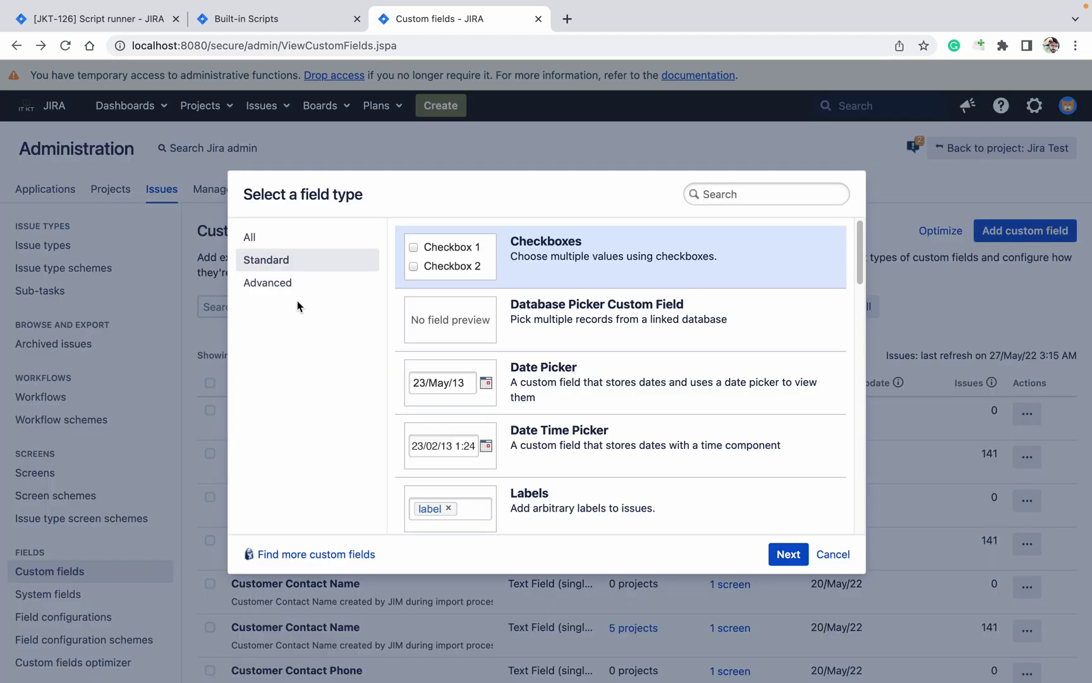
left_click(278, 244)
type("s")
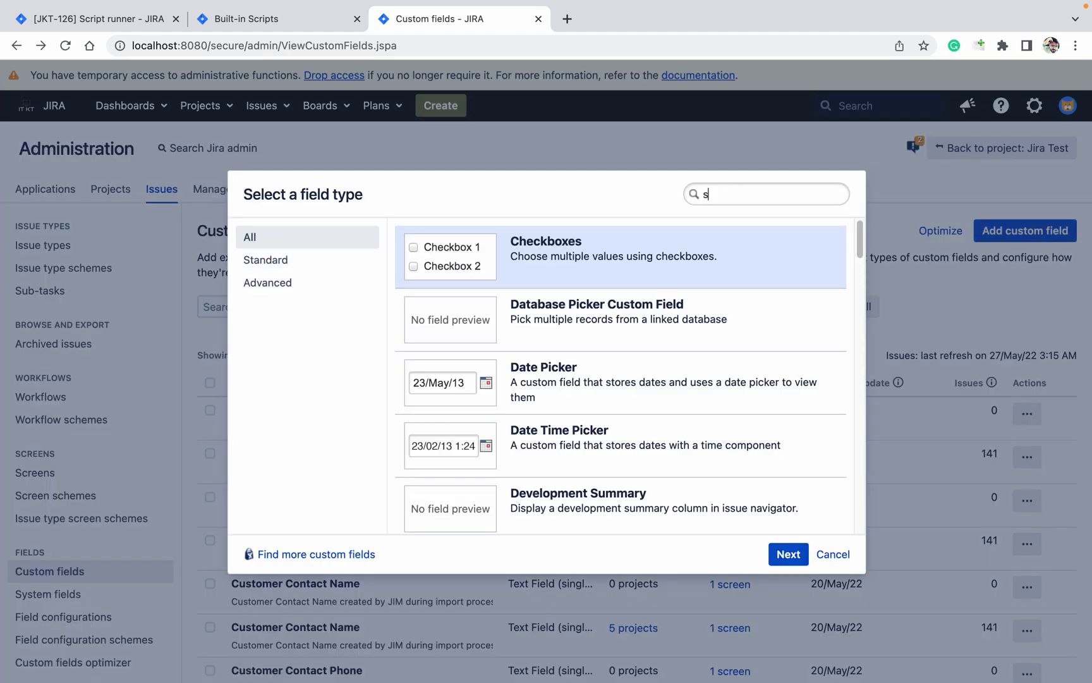
type("e")
scroll(622, 478, "down", 1)
left_click(623, 478)
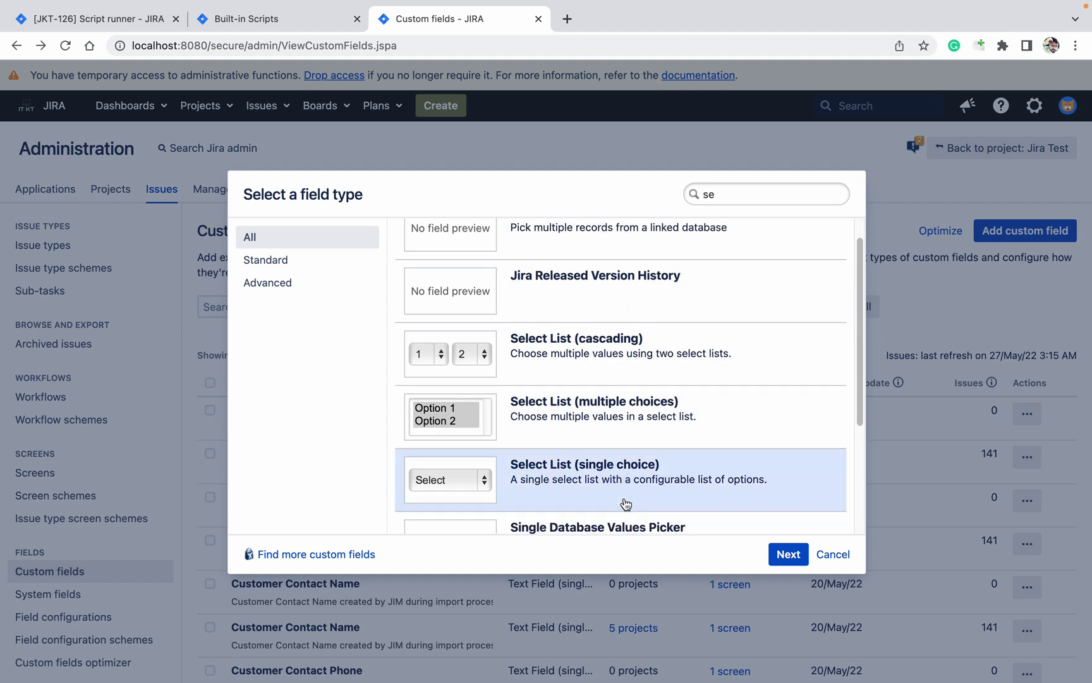
left_click(789, 554)
type("instance 1")
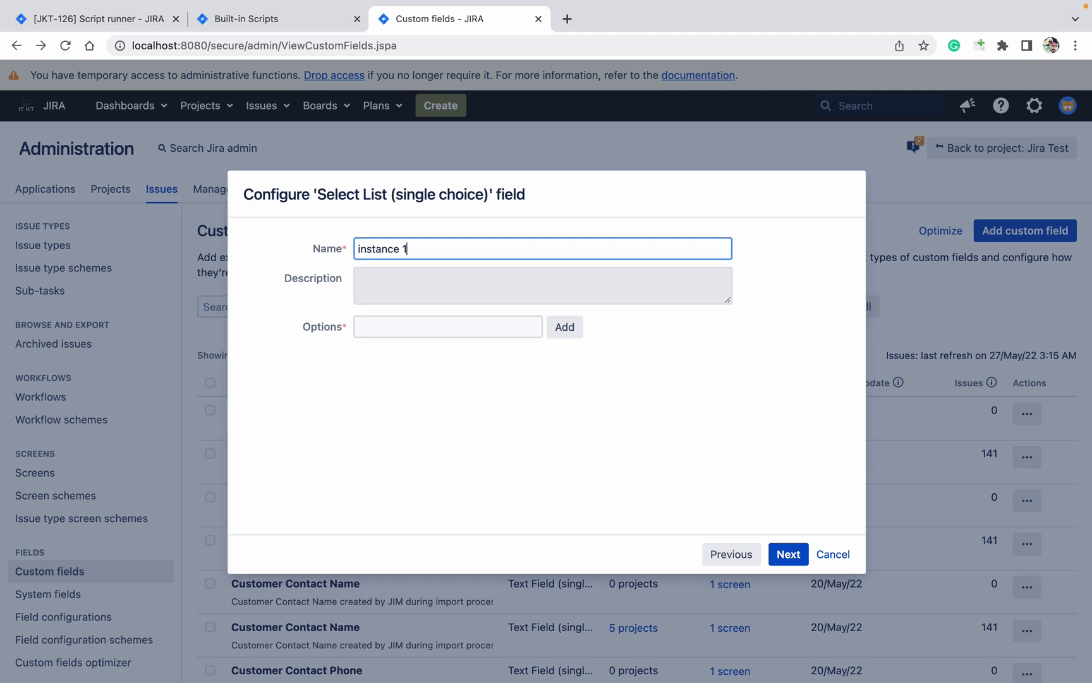
Step: Add 'None' as the instance 1 option and proceed to context configuration
left_click(503, 323)
type("None")
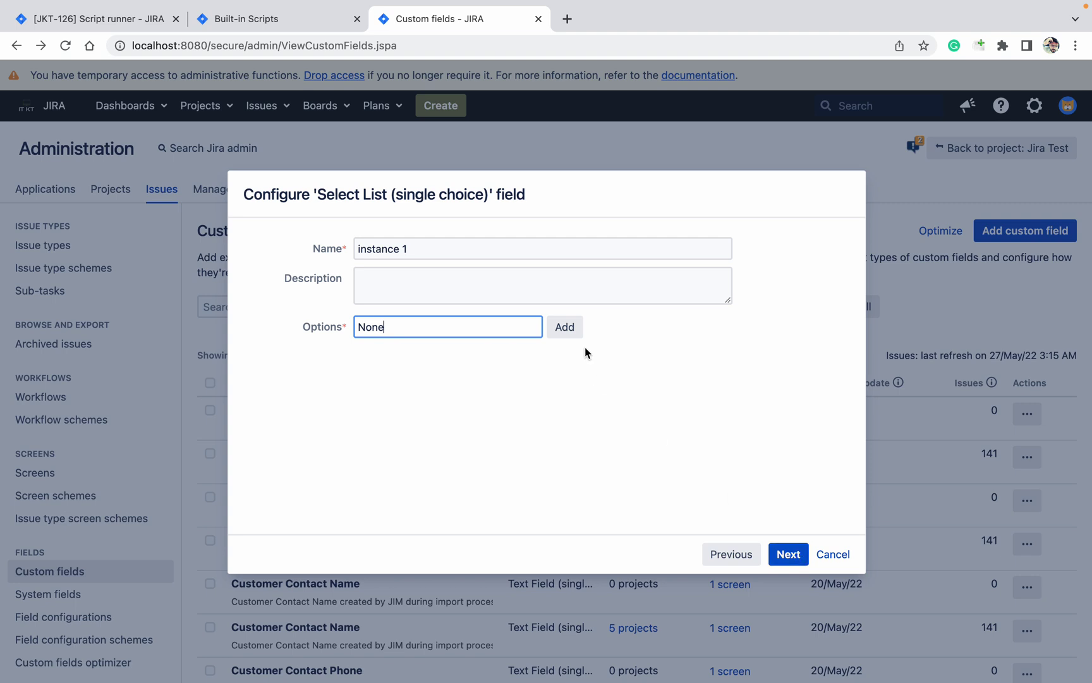
left_click(566, 328)
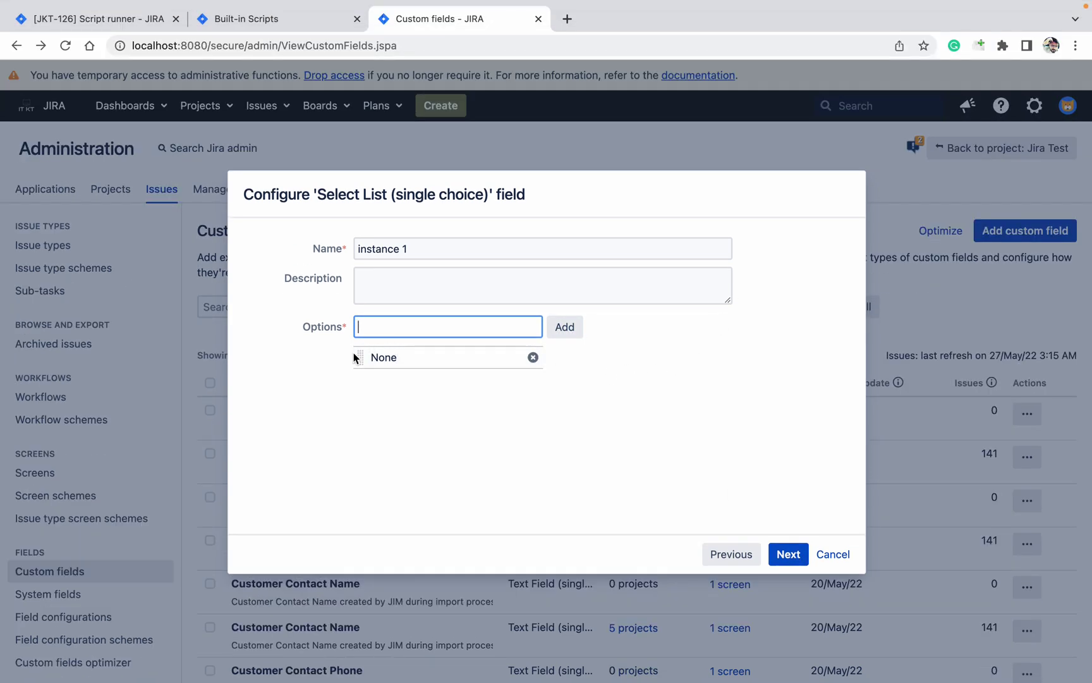
left_click(789, 555)
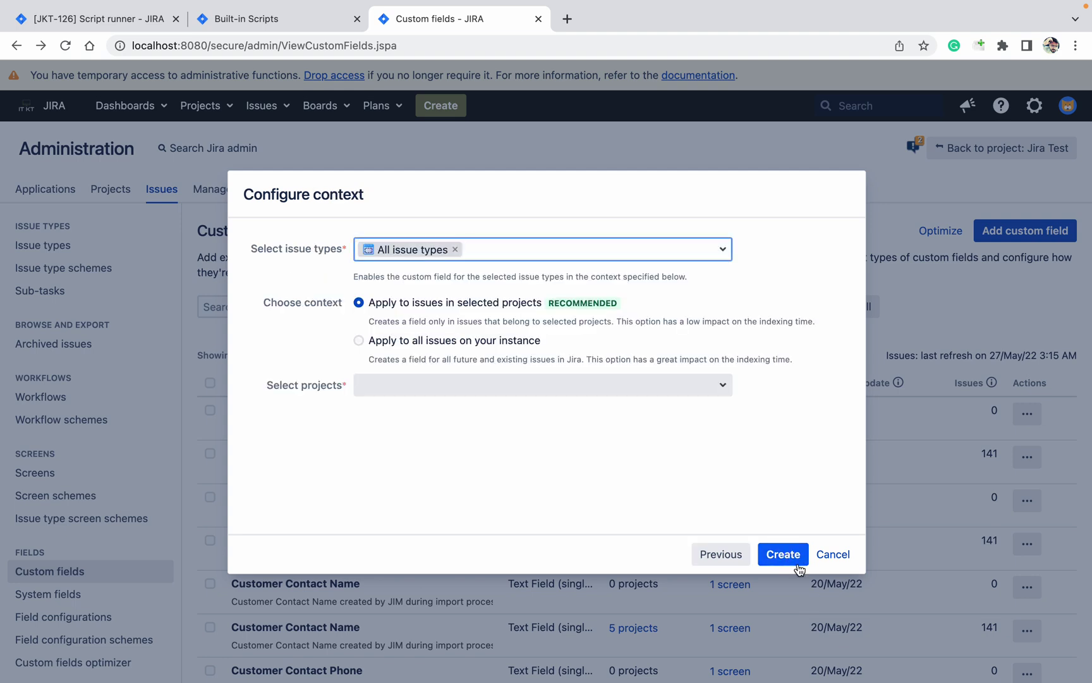
Step: Create instance 1 for the Jira Test (JT) project and save its screen associations
left_click(789, 555)
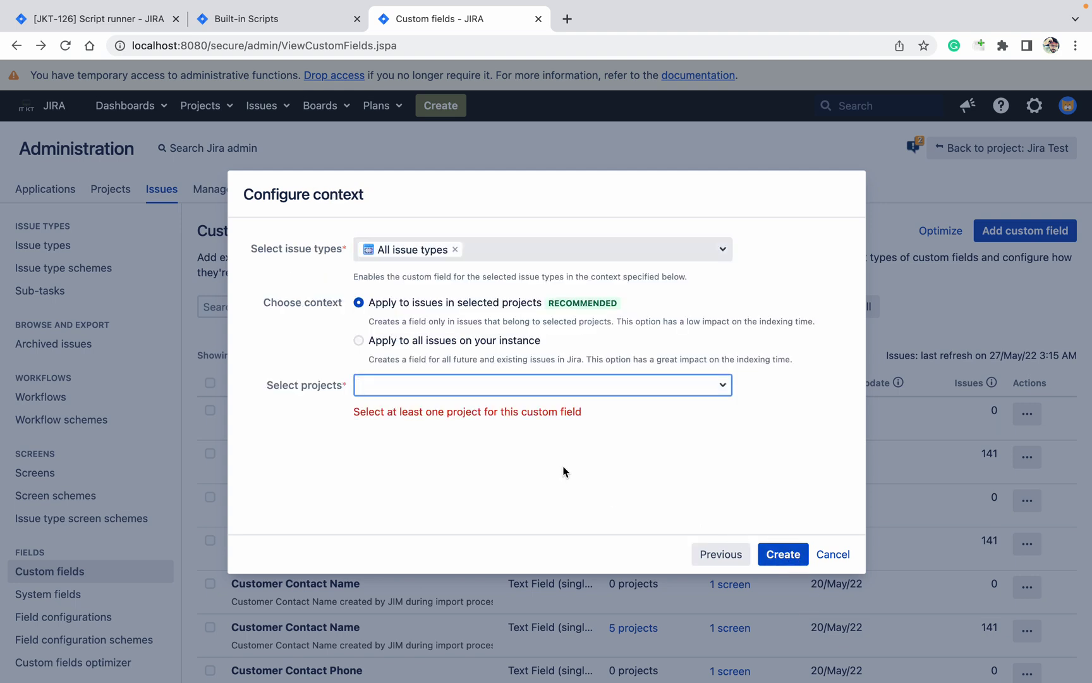
type("jir")
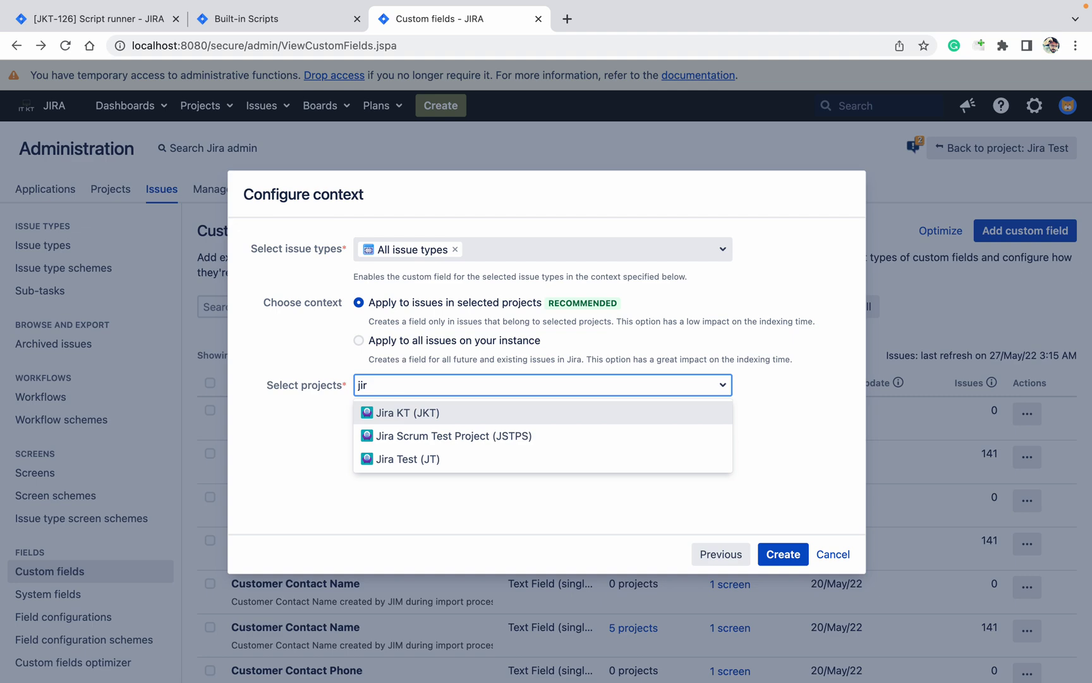
left_click(454, 464)
left_click(801, 562)
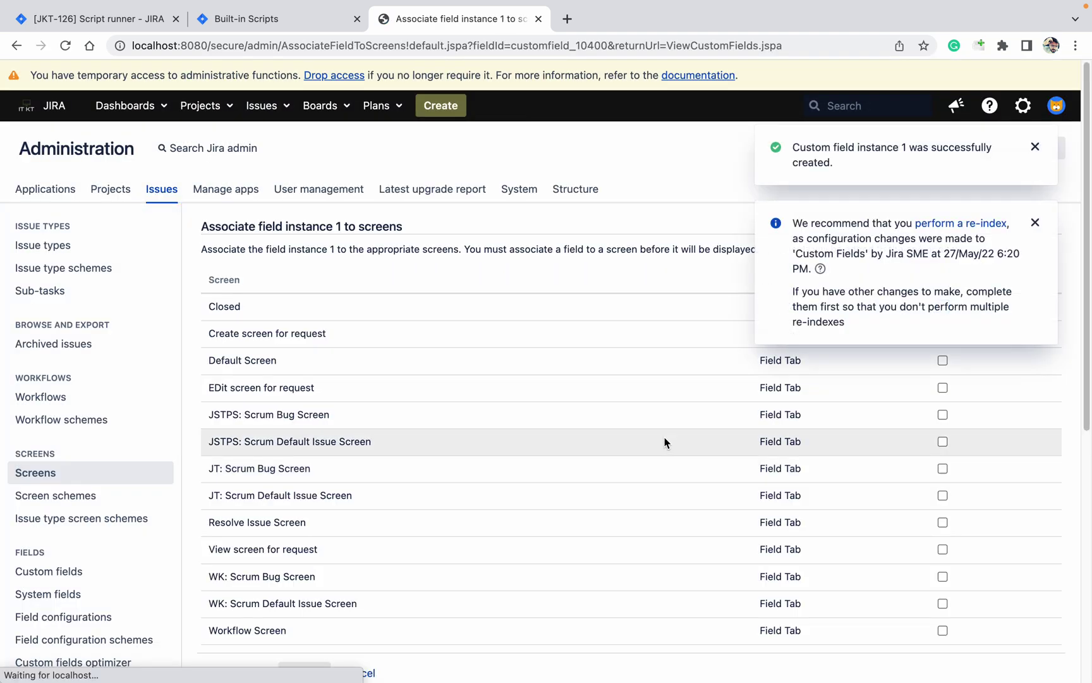
scroll(937, 414, "down", 5)
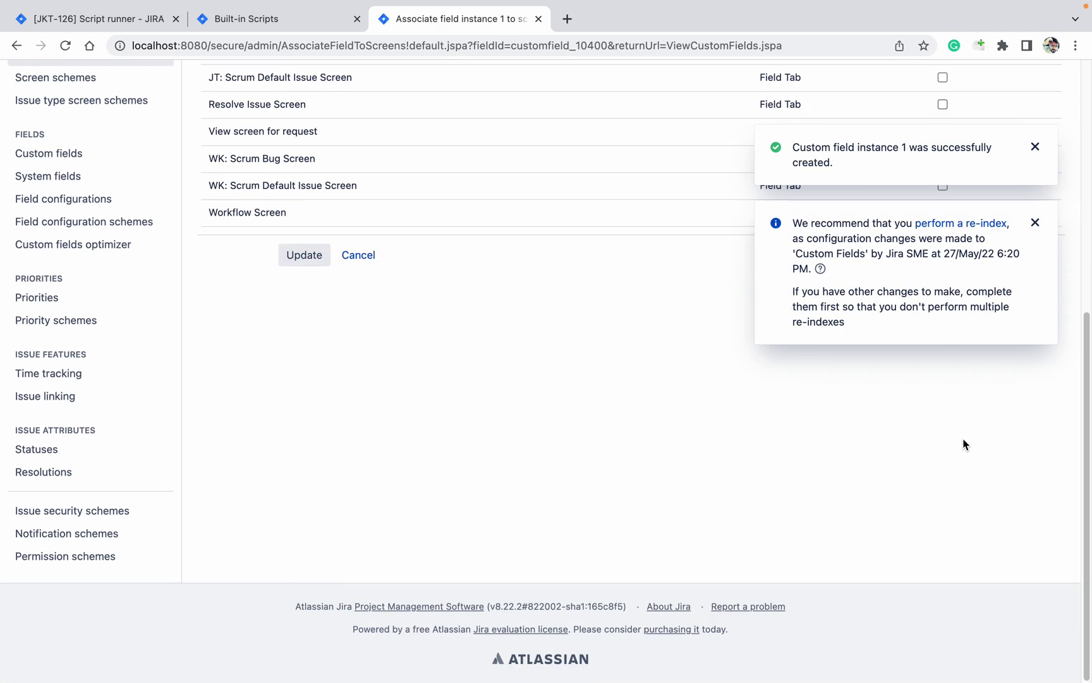
left_click(307, 254)
Step: Move between the Copy field values script and custom fields tabs, then reach issue search
left_click(301, 28)
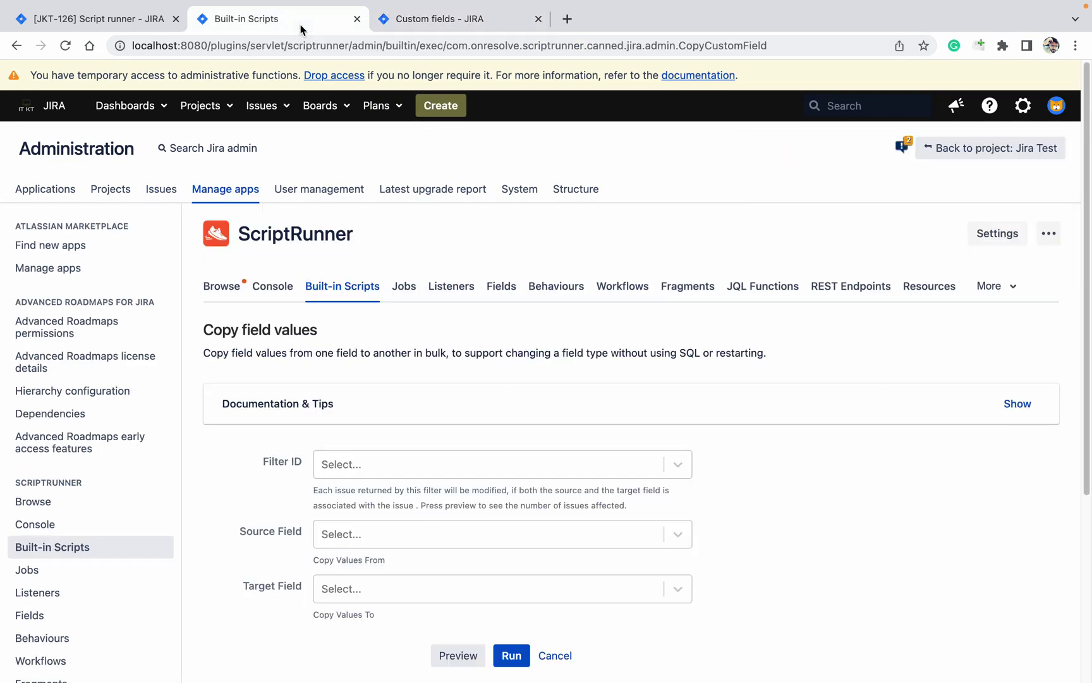
left_click(381, 29)
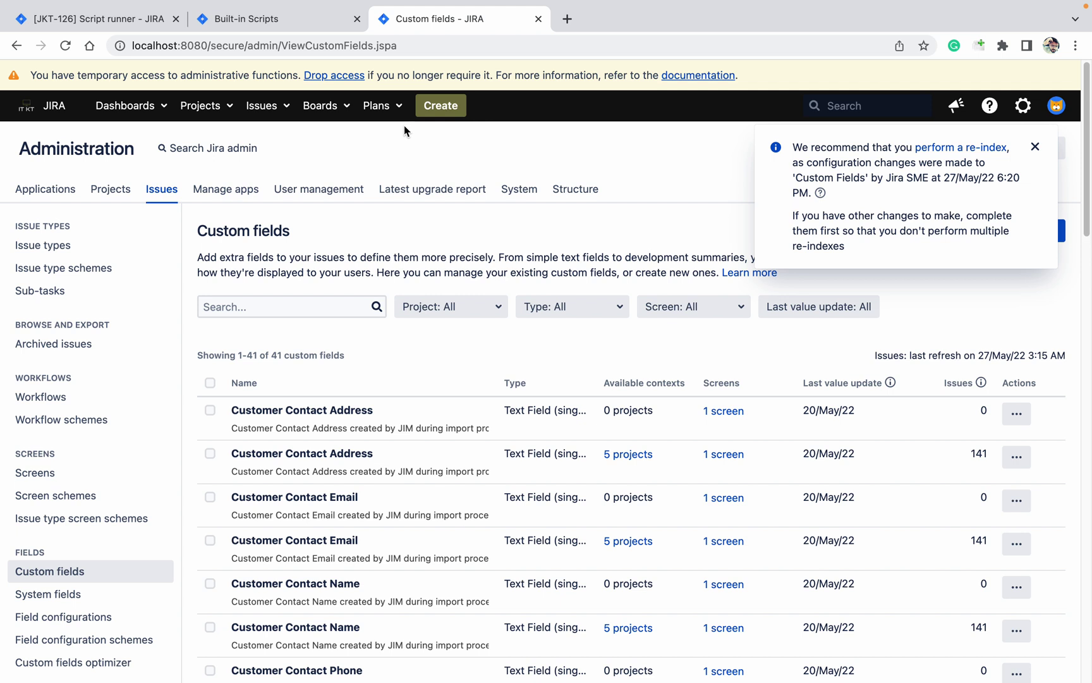
left_click(262, 105)
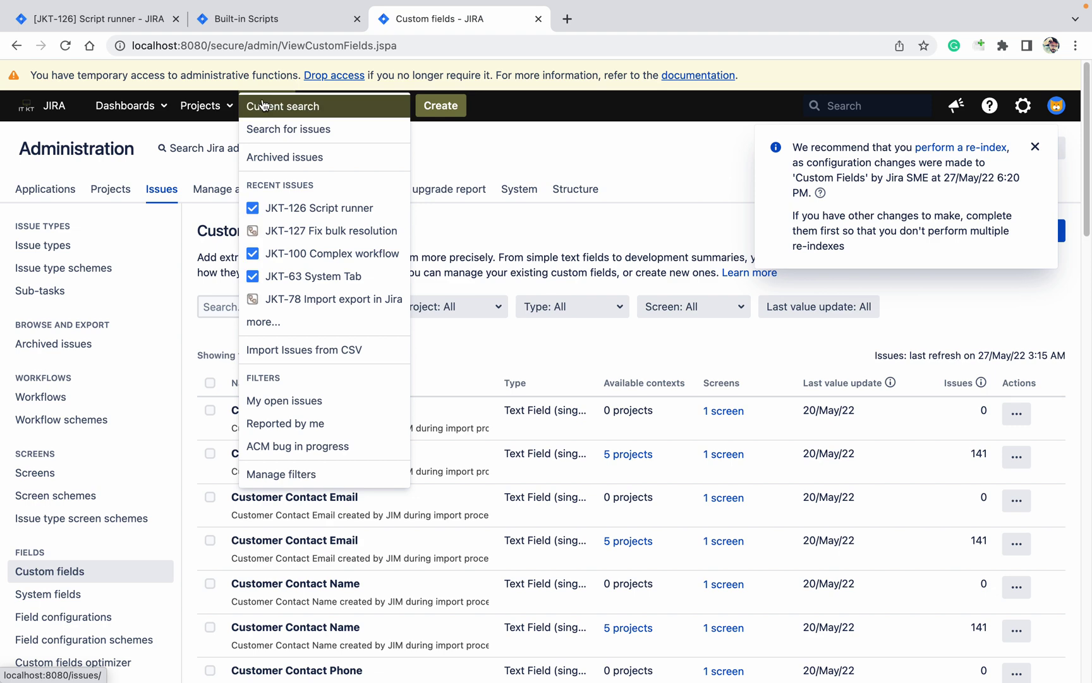
left_click(273, 24)
left_click(332, 293)
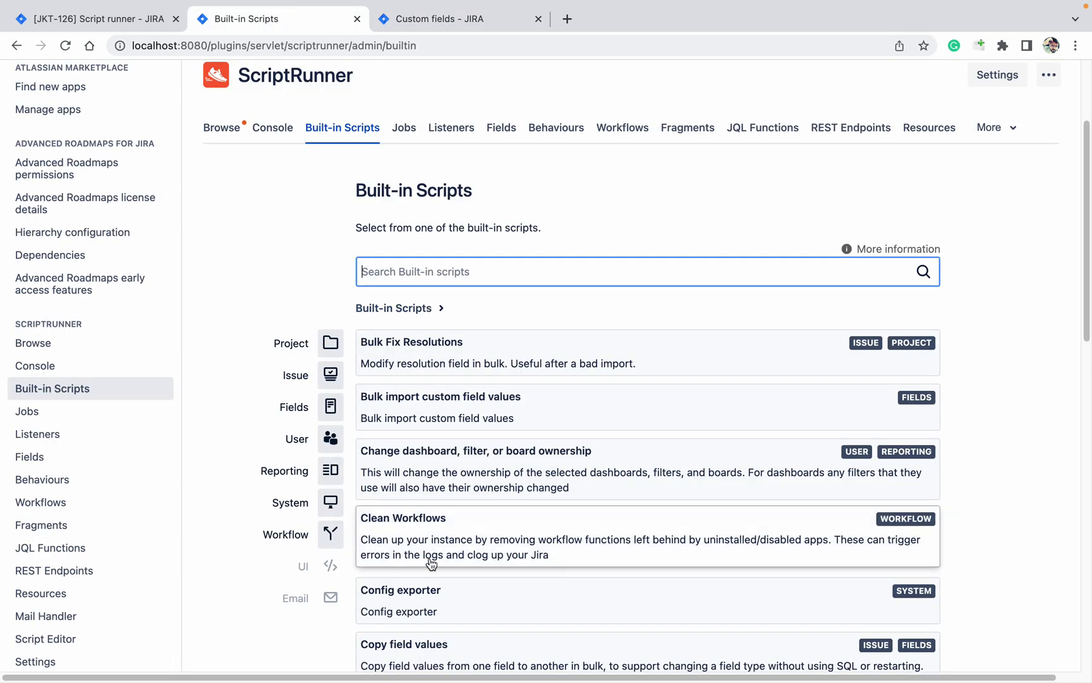
scroll(350, 621, "down", 2)
left_click(453, 584)
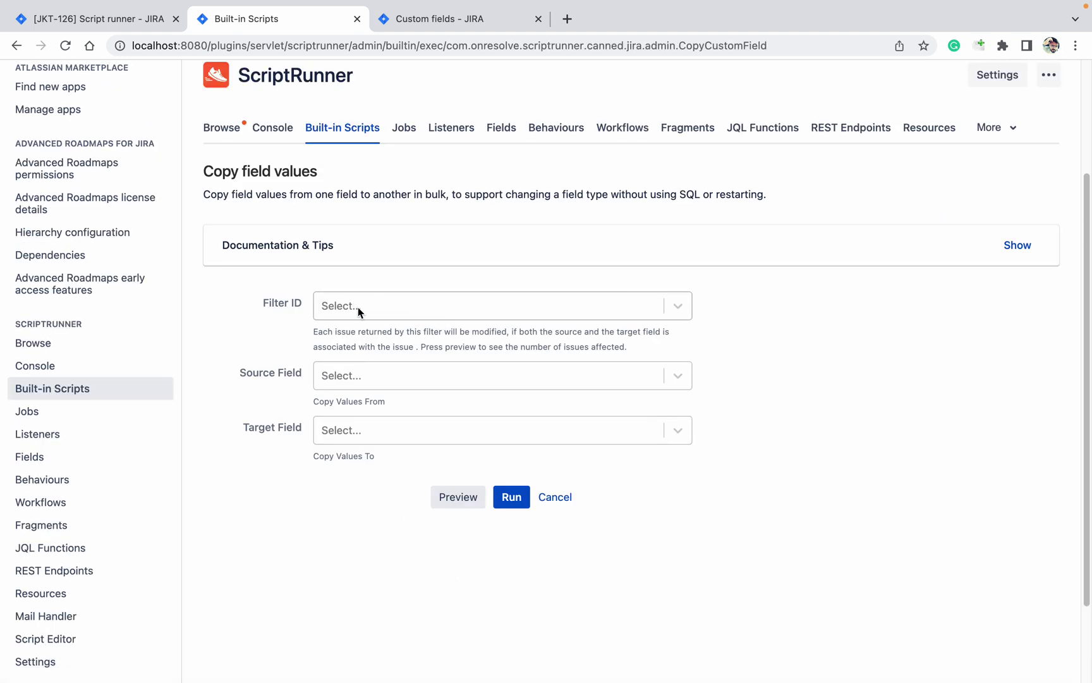
left_click(470, 20)
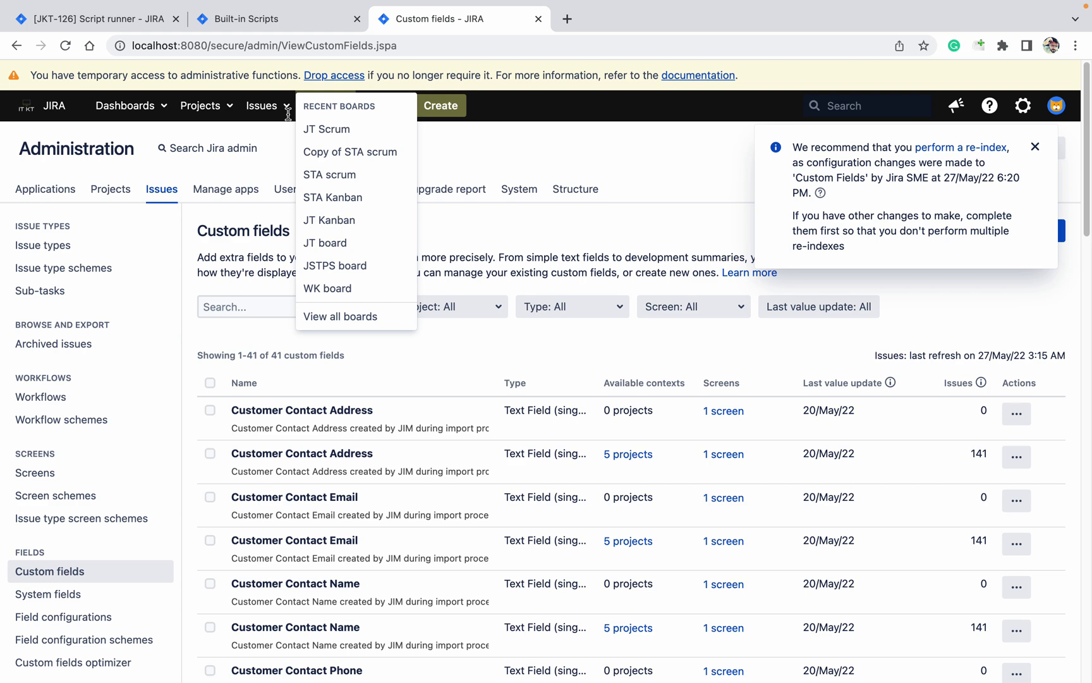
left_click(275, 130)
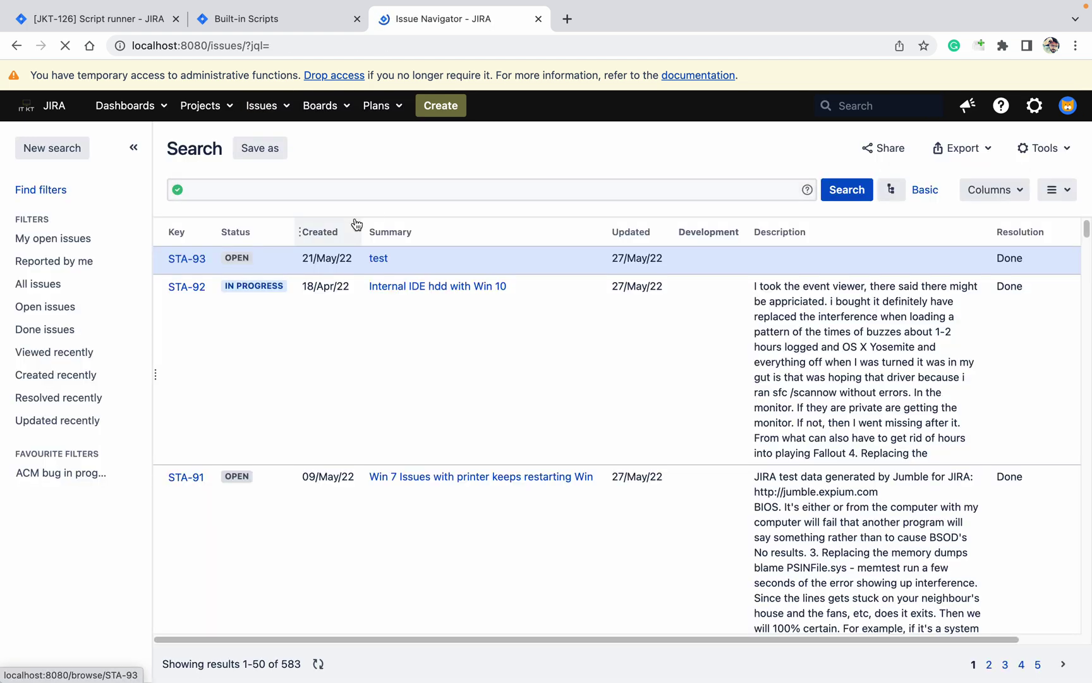
Step: Search with JQL 'Instance is not empty' and save the results as filter 'instance'
left_click(291, 190)
type("inst")
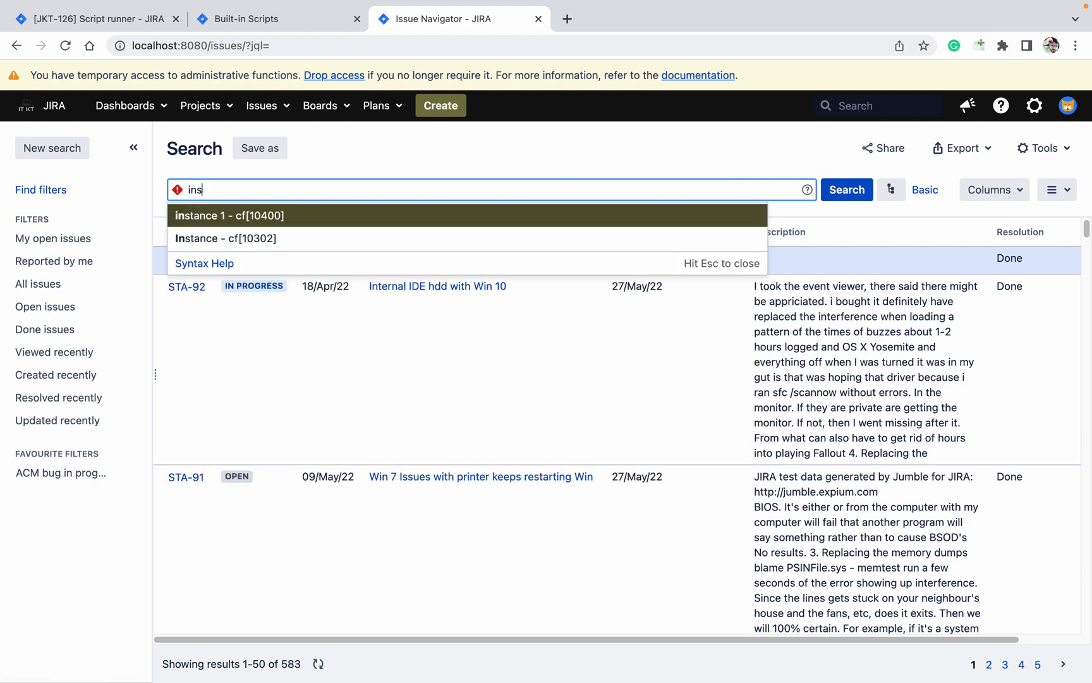
key("Down")
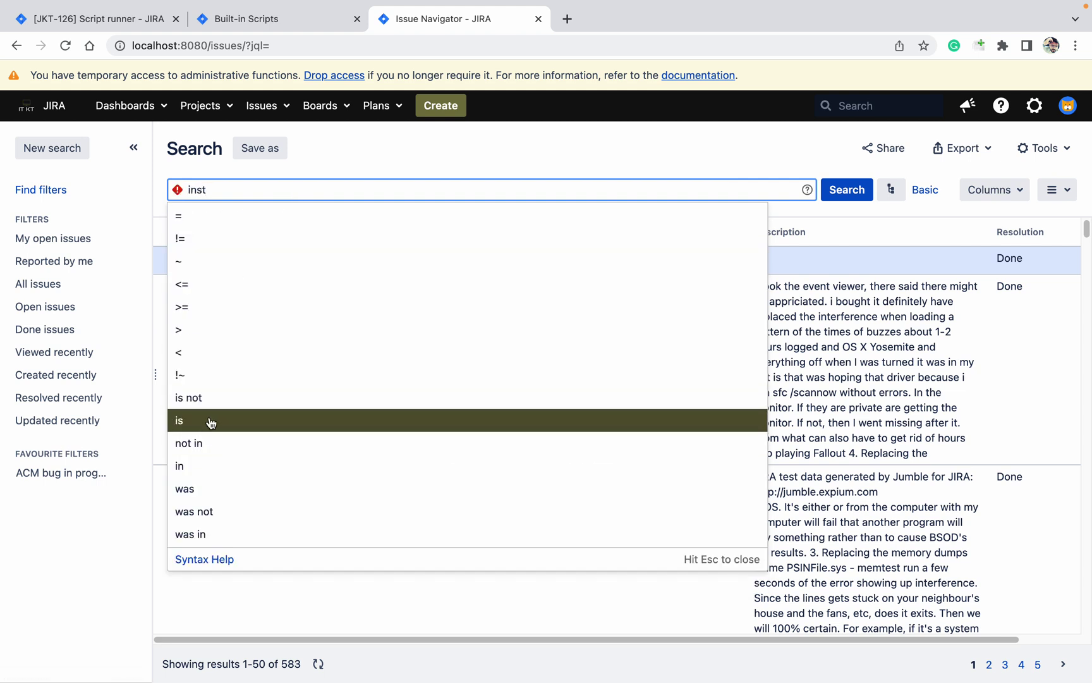
left_click(227, 402)
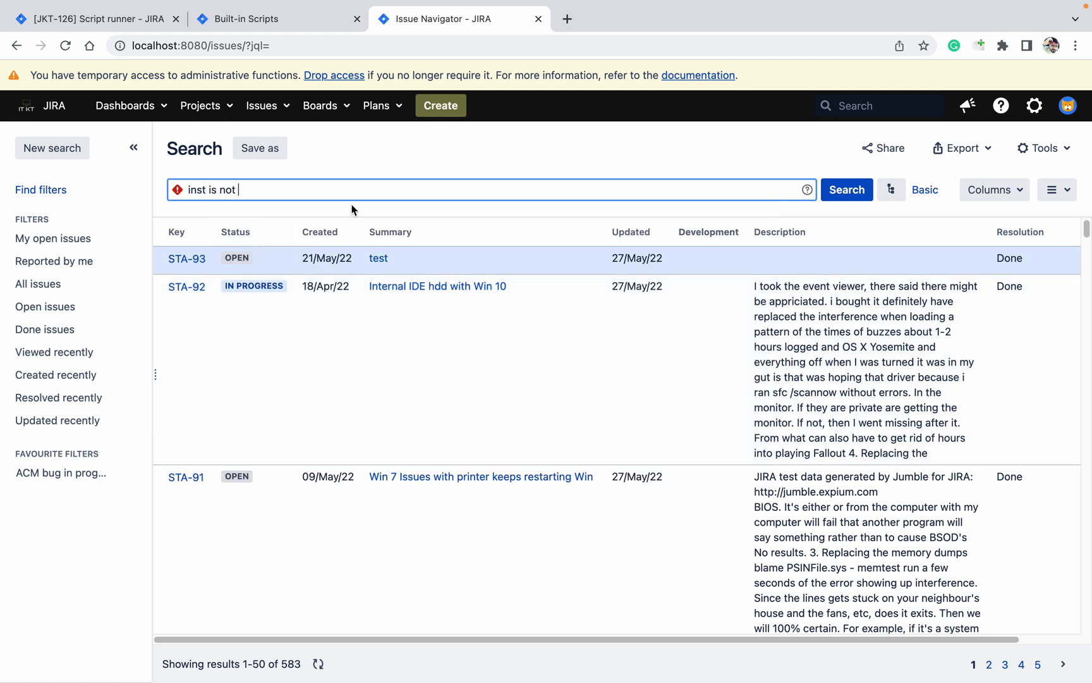
type("empty")
left_click(204, 189)
left_click(224, 218)
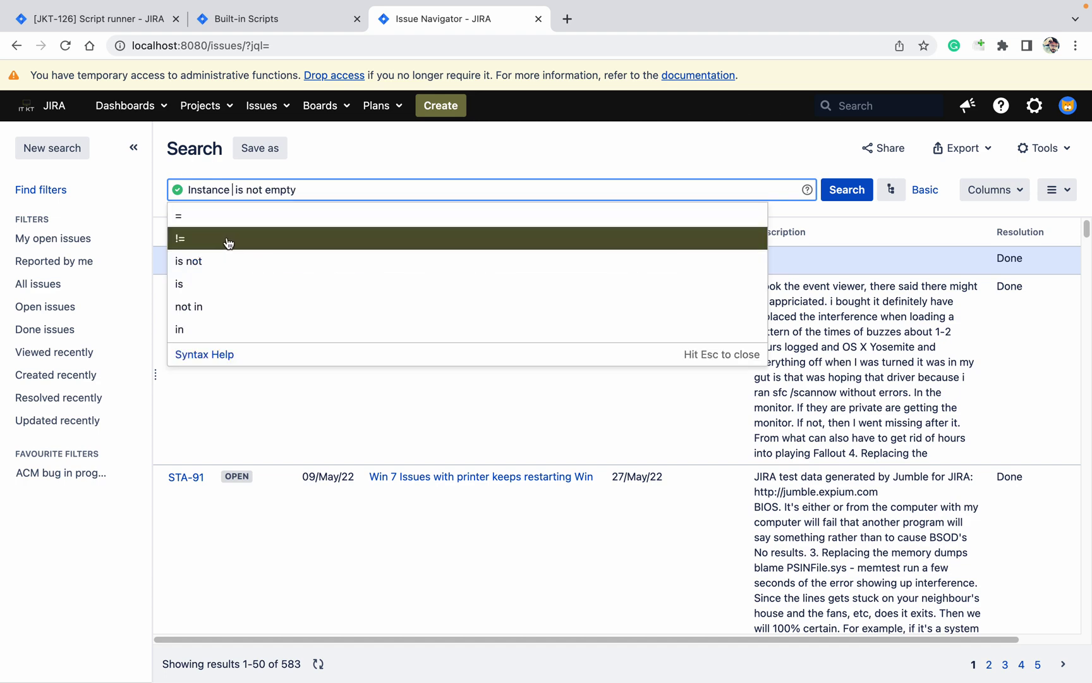
left_click(859, 194)
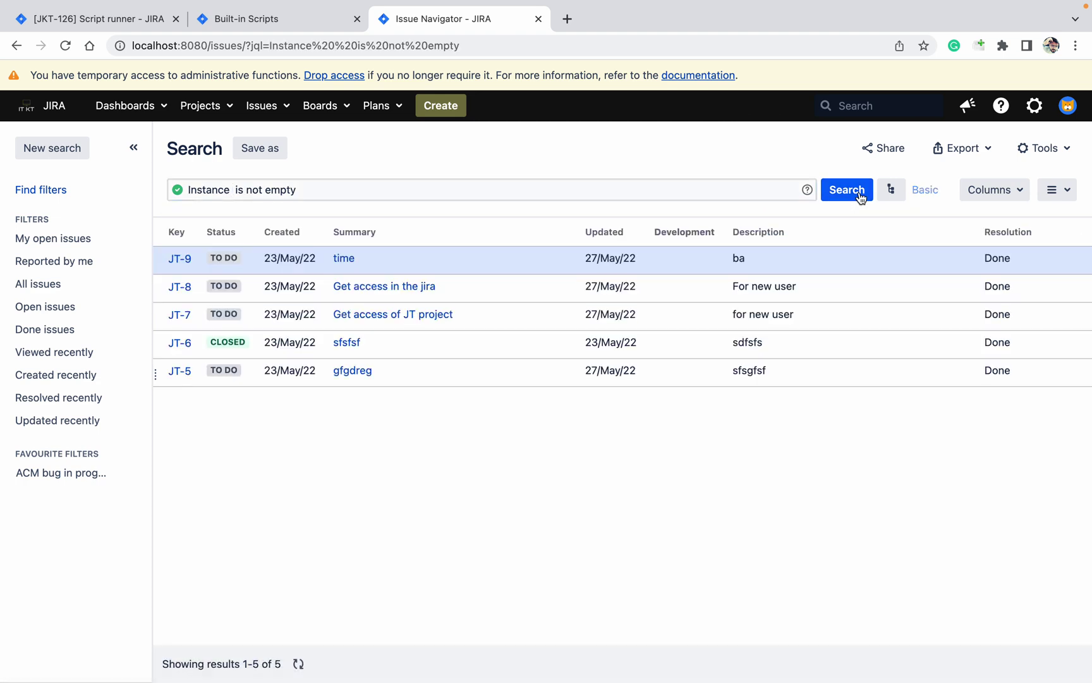
left_click(271, 153)
type("instance")
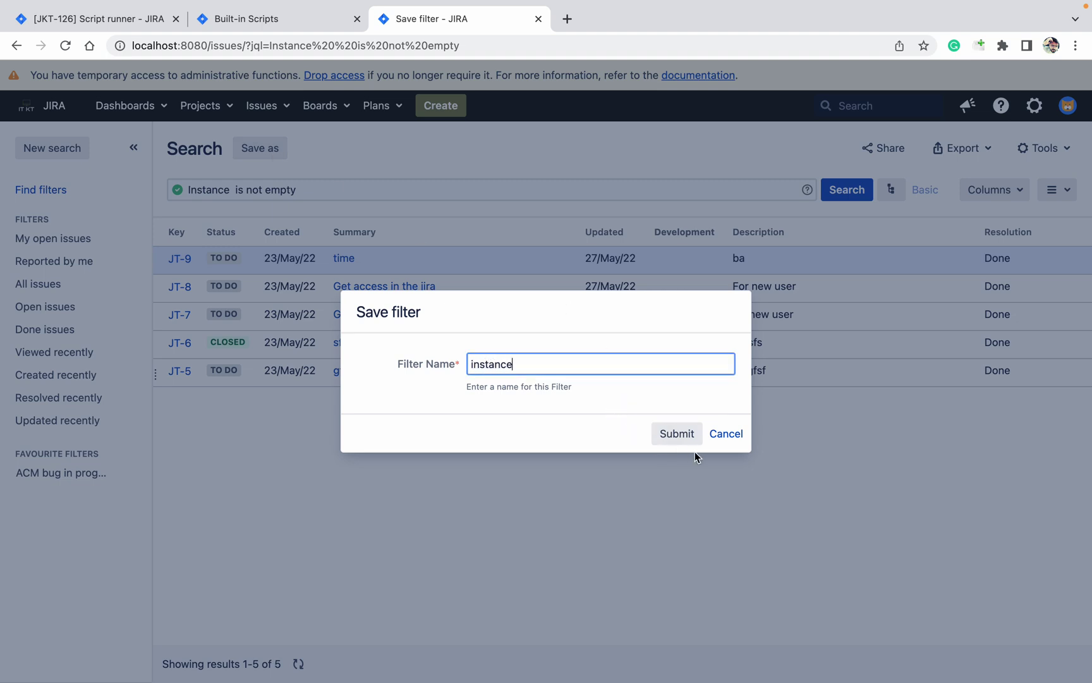
left_click(675, 431)
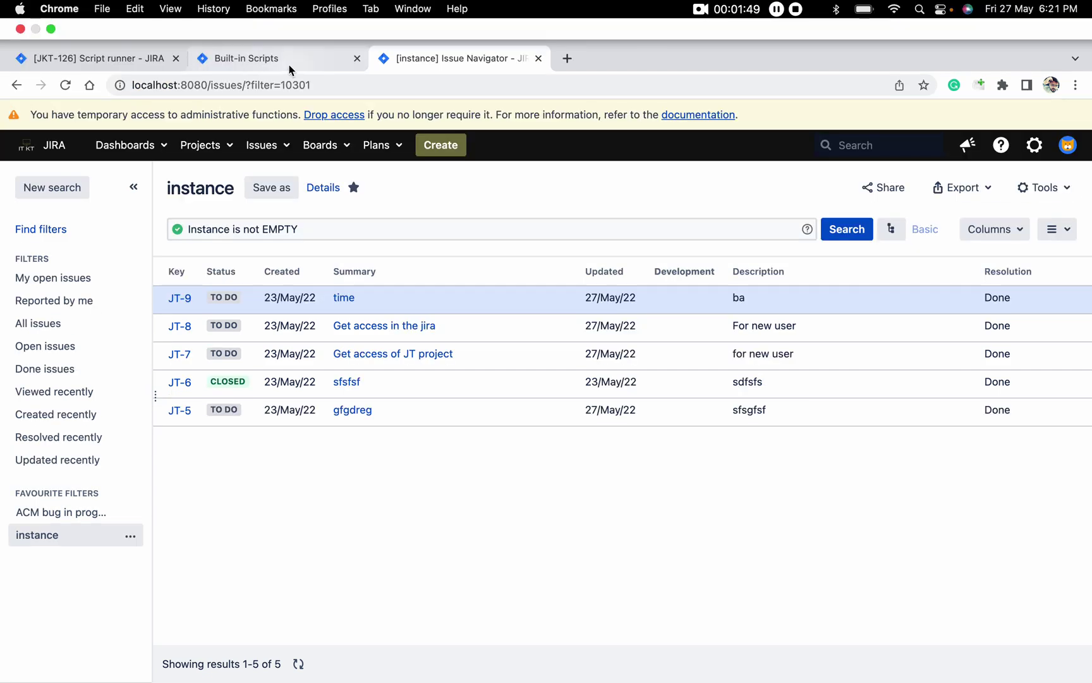
Step: Search the Copy field values Filter ID dropdown for 'inst', which returns no options
left_click(289, 60)
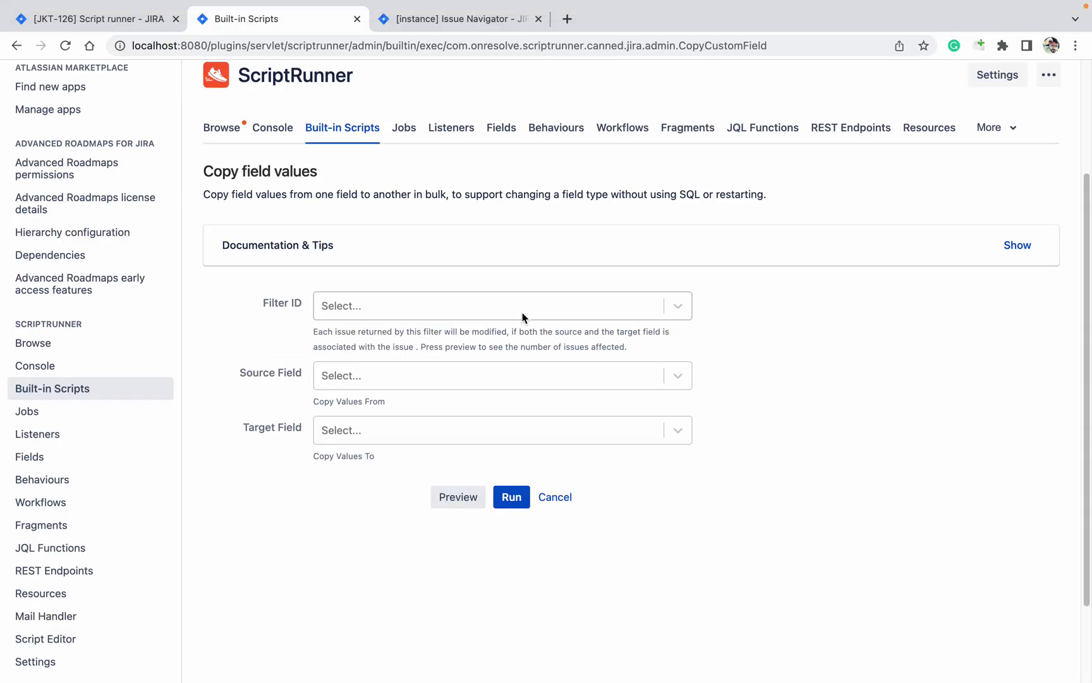
left_click(540, 316)
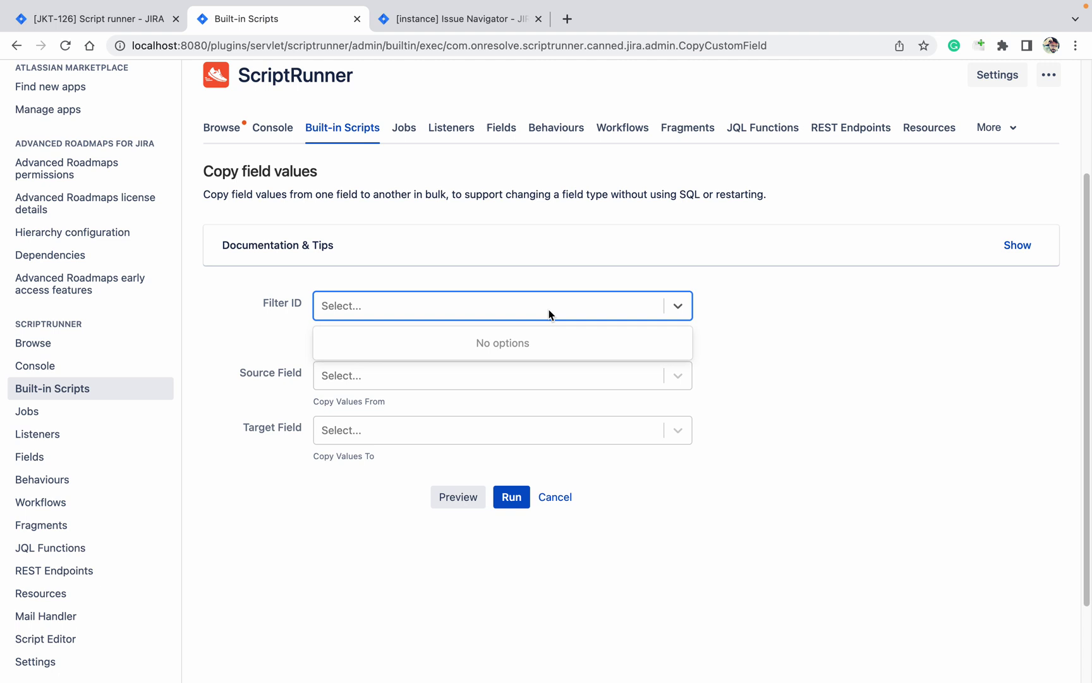
type("inst")
left_click(777, 359)
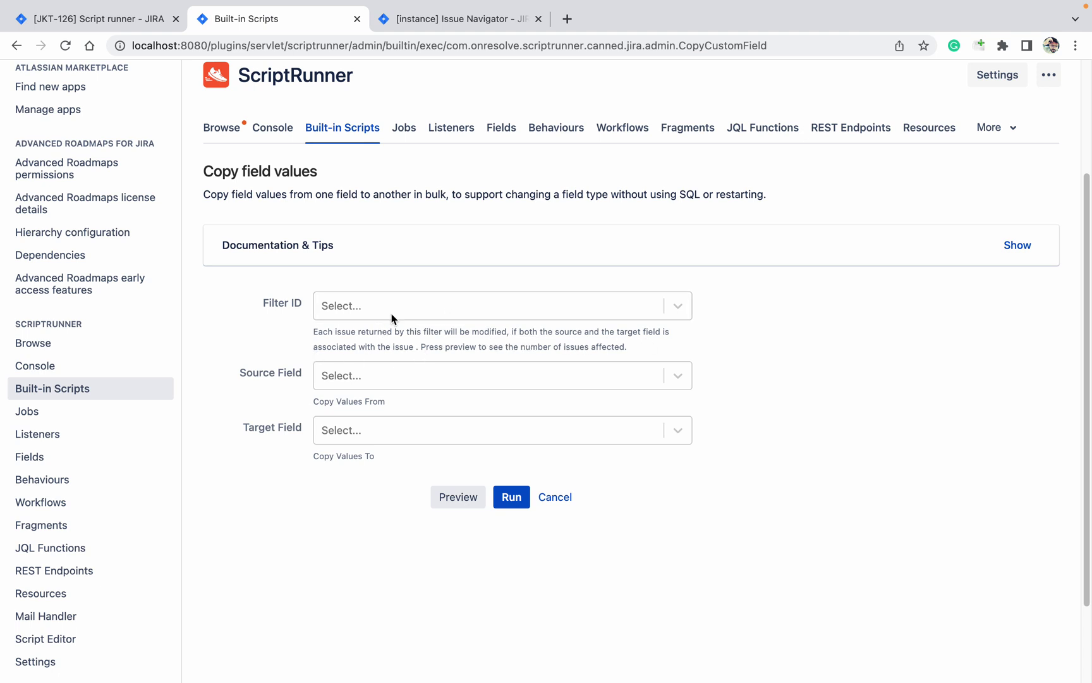
Step: Reload the script, then choose filter 'instance', source field Instance and target field instance 1
left_click(64, 45)
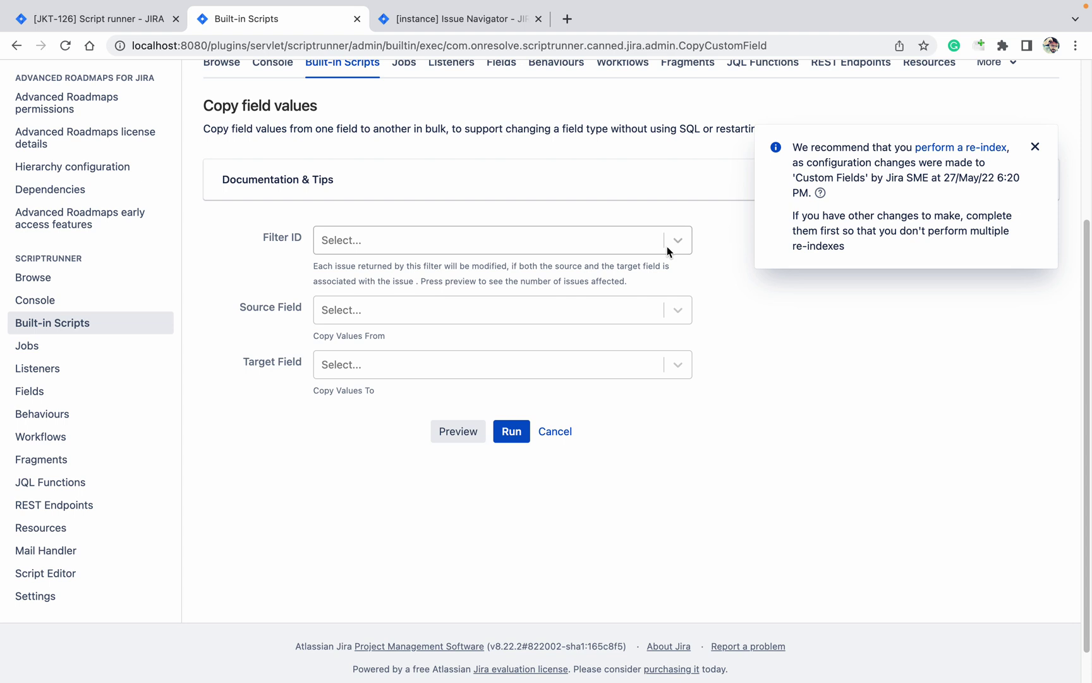
left_click(676, 240)
left_click(615, 274)
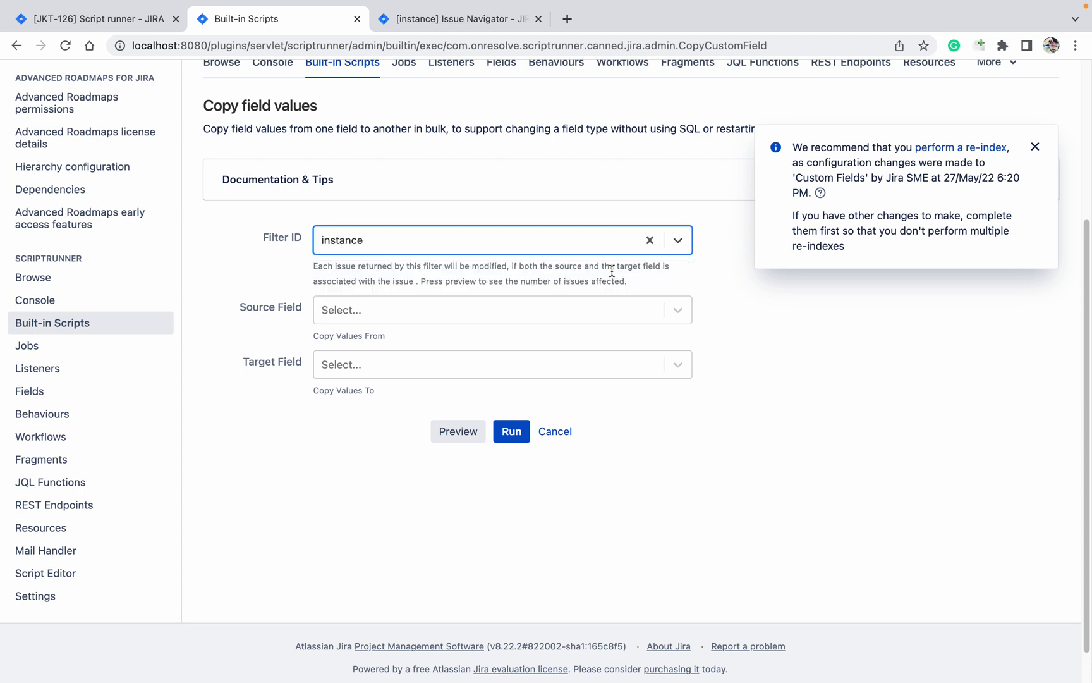
left_click(382, 320)
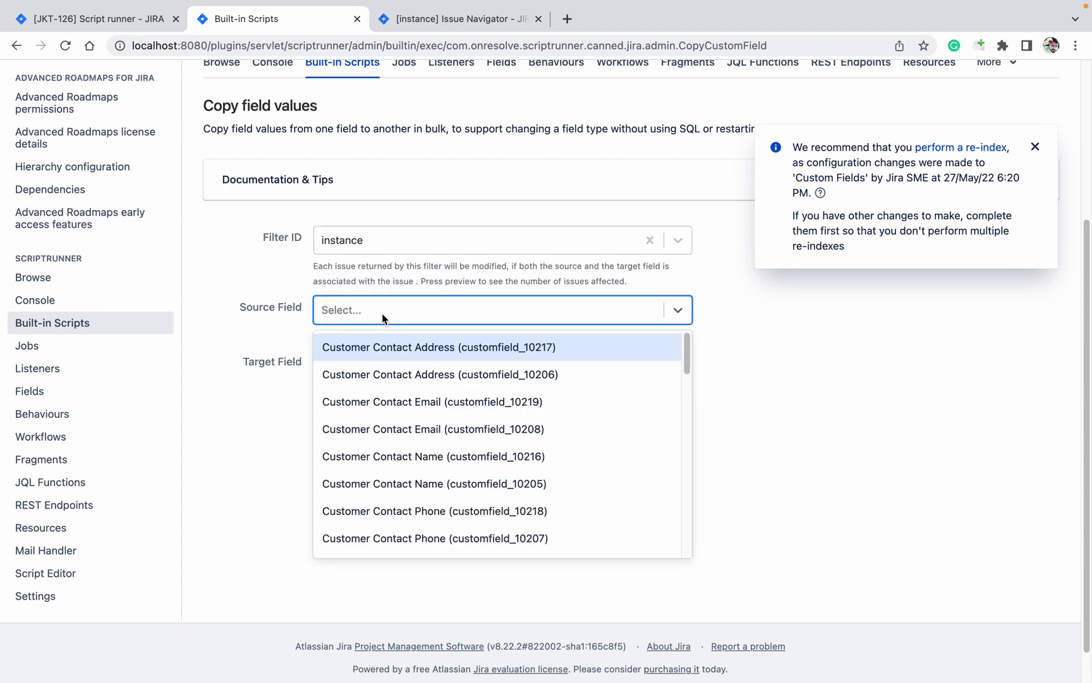
type("ins")
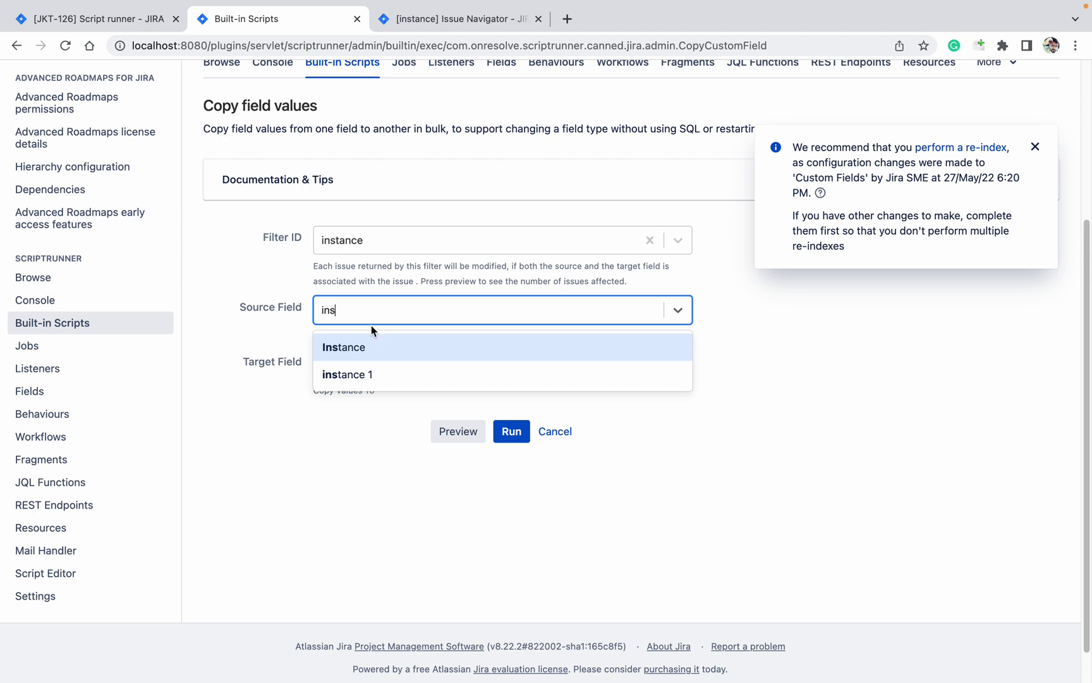
left_click(371, 346)
type("c")
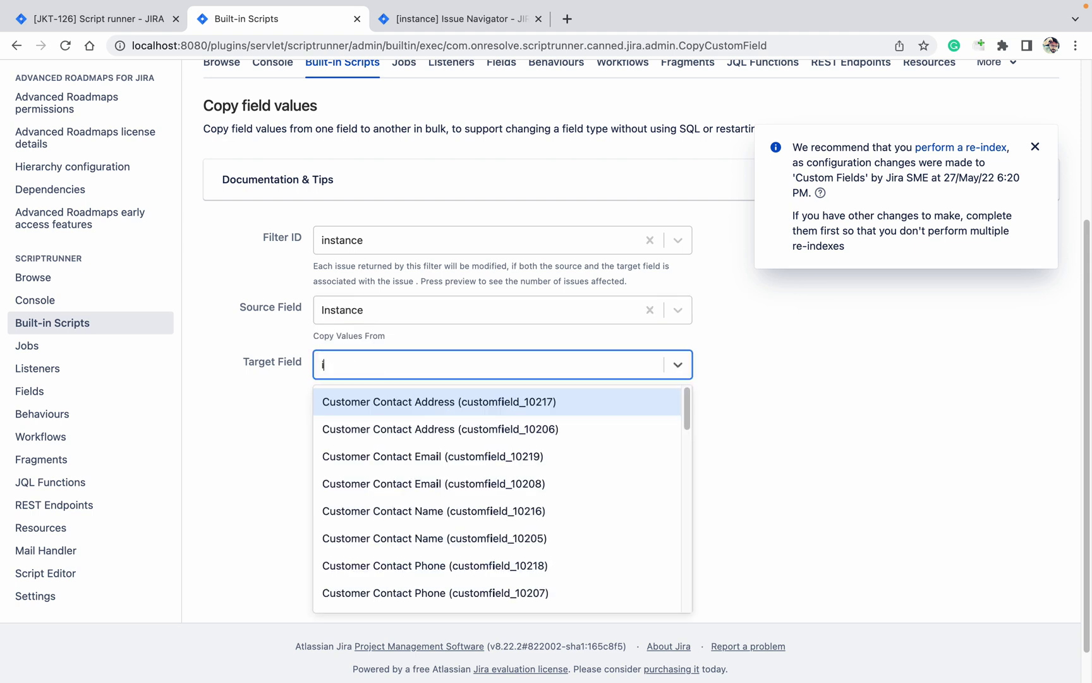
type("ins")
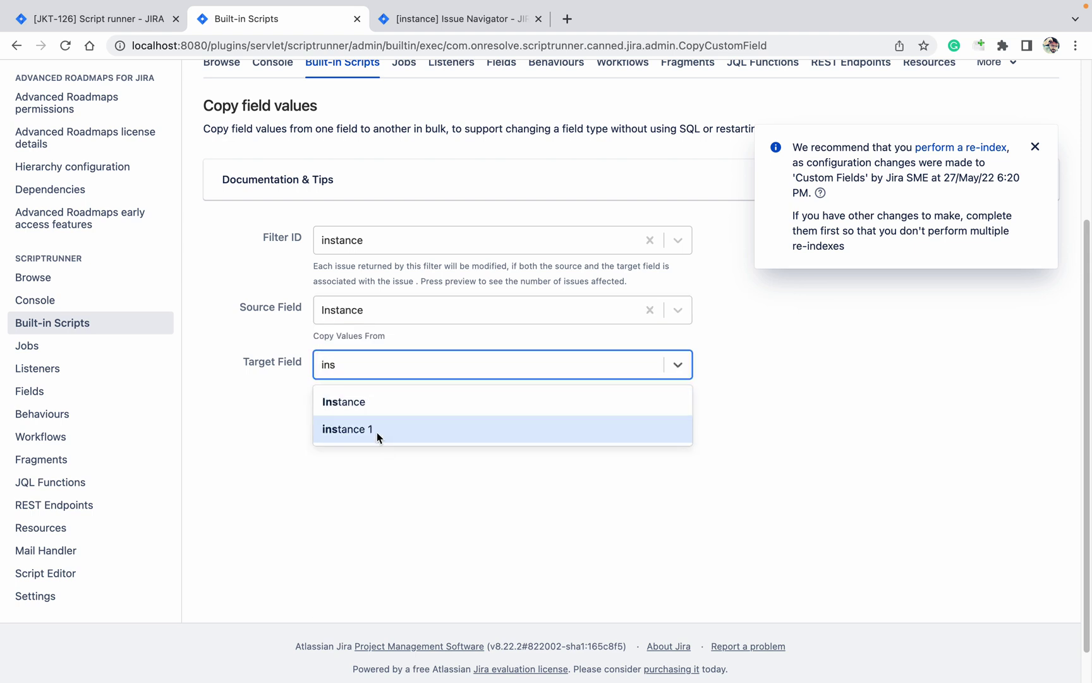
left_click(376, 433)
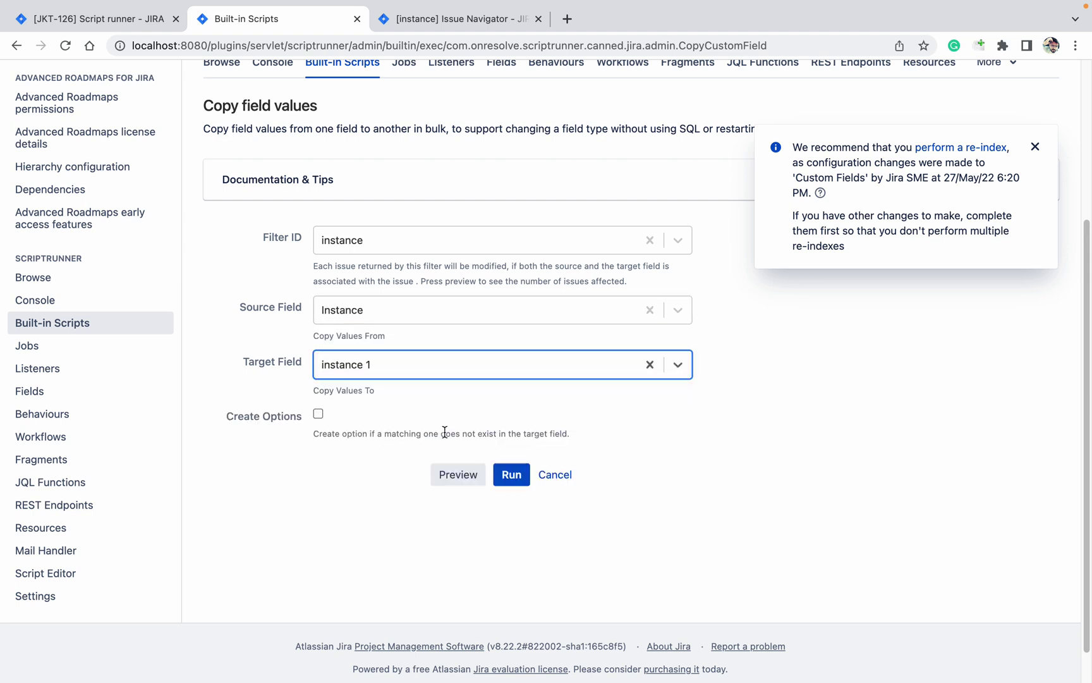
Step: Enable Create Options, preview, run the copy on 5 issues, and return to filter results
left_click(318, 414)
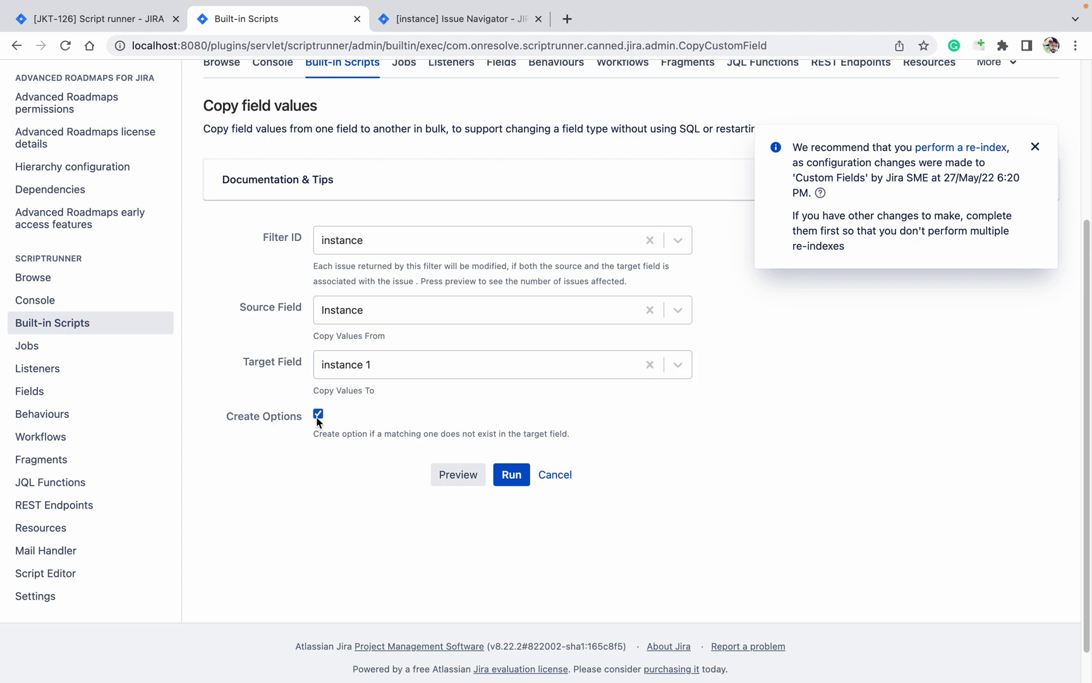
left_click(459, 475)
scroll(608, 445, "down", 1)
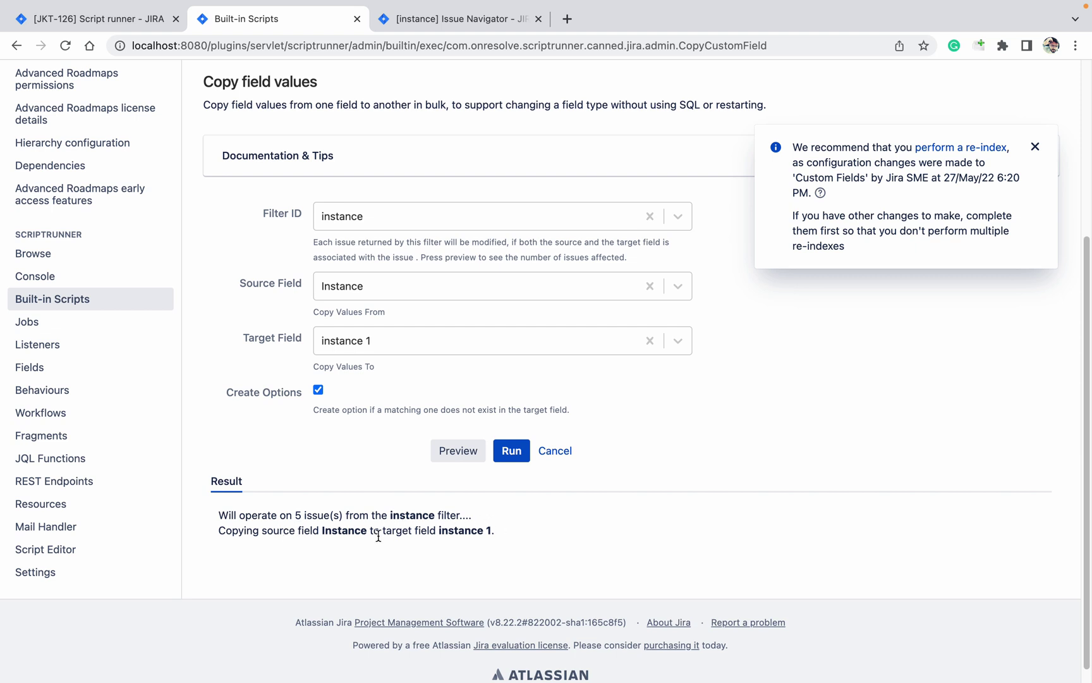
left_click(507, 451)
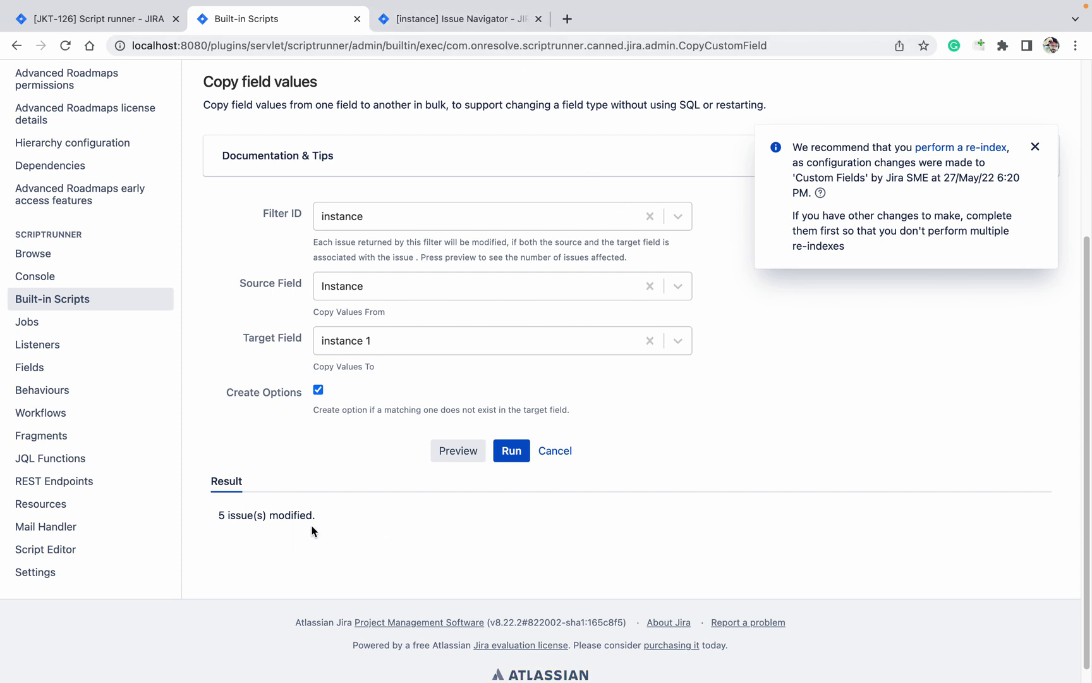
left_click(483, 23)
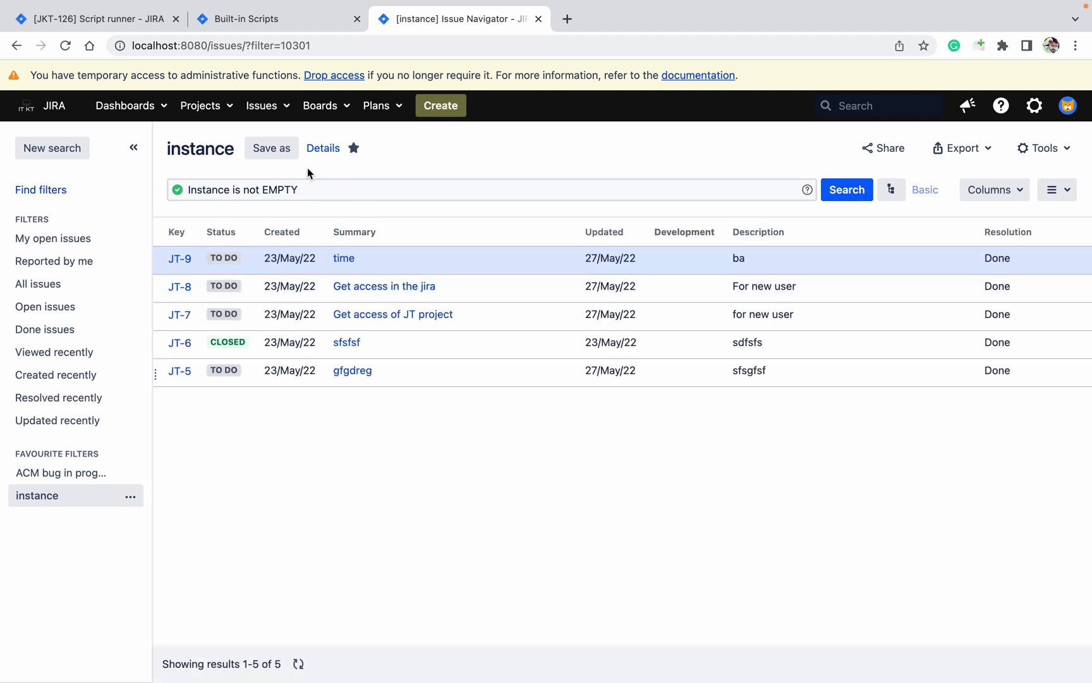
Step: Open JT-9 and confirm its history shows only Instance Dev, then enter issue administration
mouse_move(512, 258)
left_click(350, 259, "super")
left_click(670, 23)
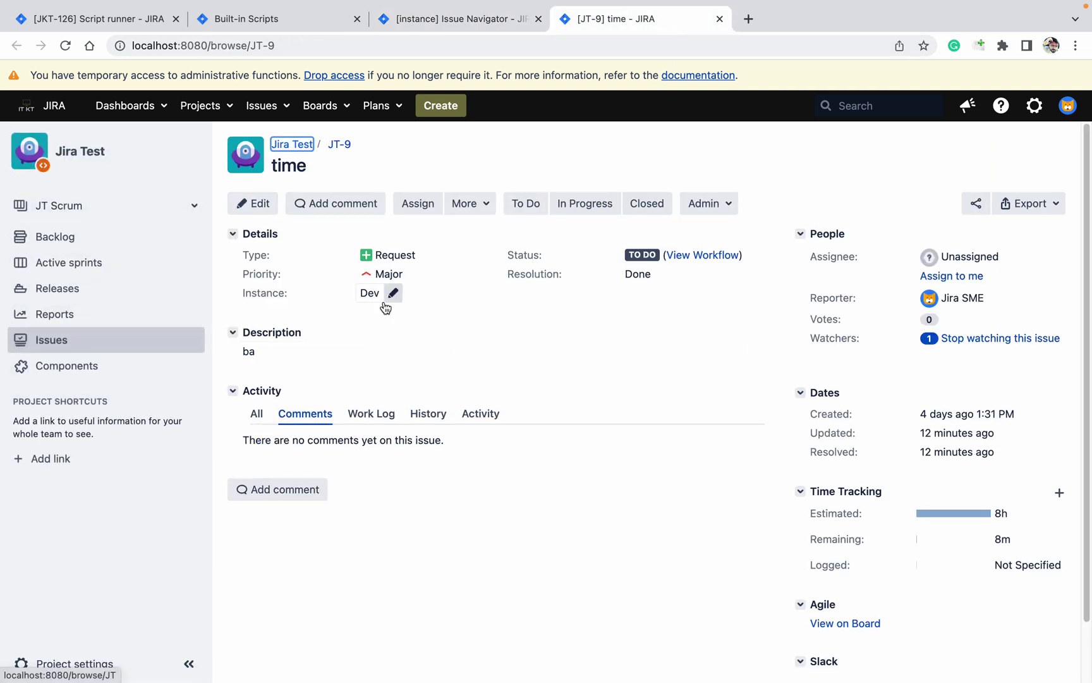
left_click(428, 414)
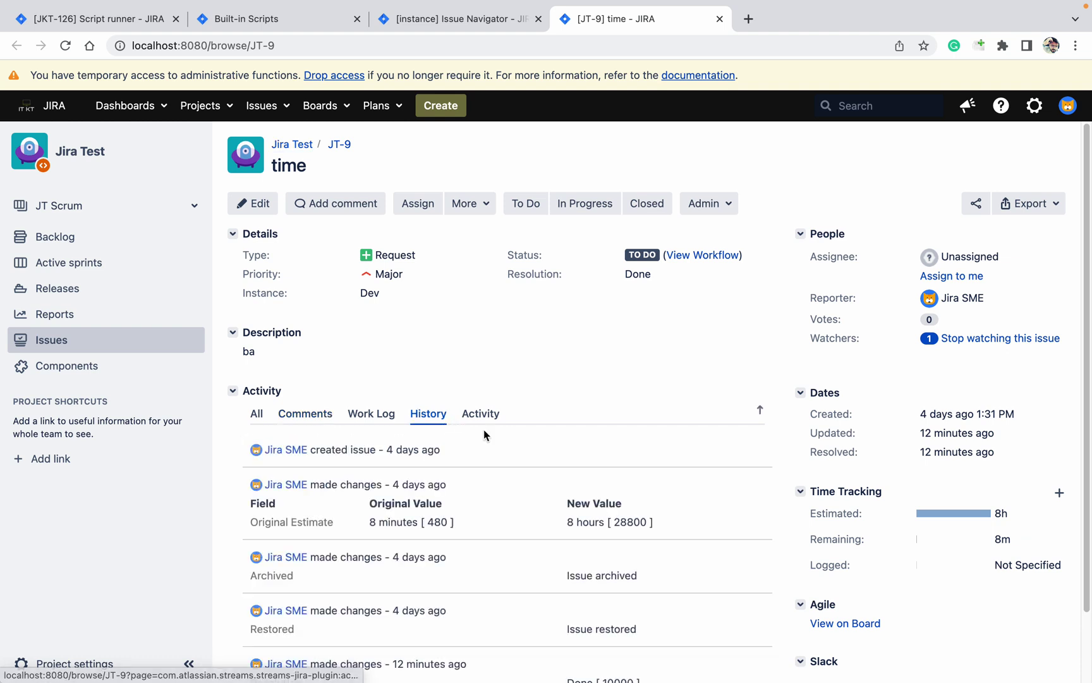
scroll(502, 450, "down", 1)
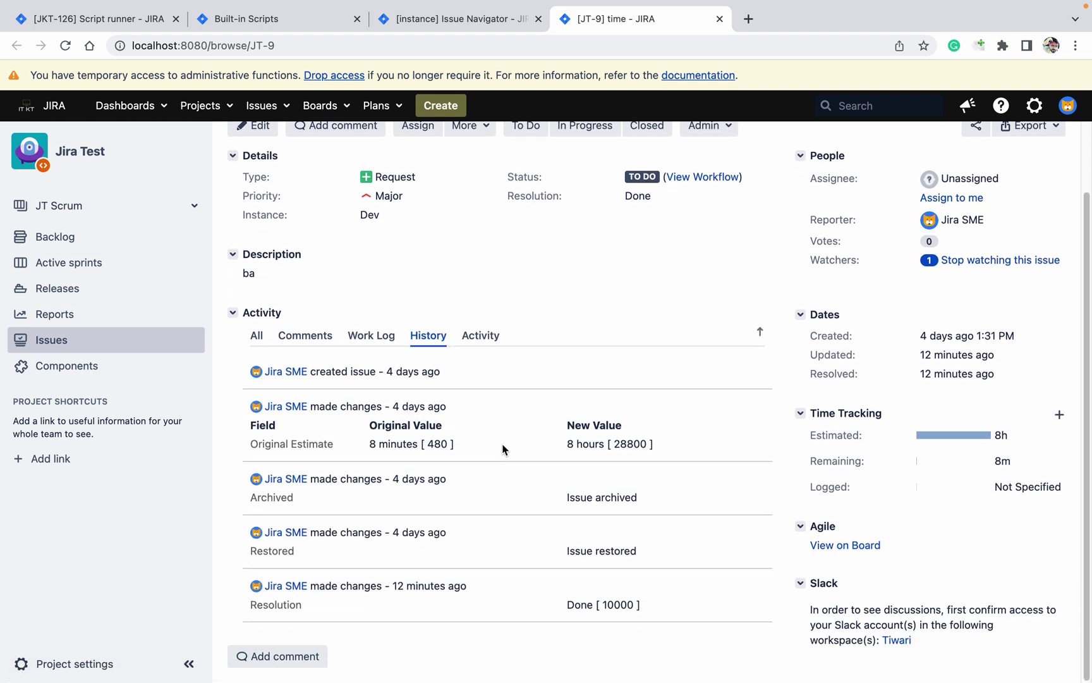
left_click(305, 336)
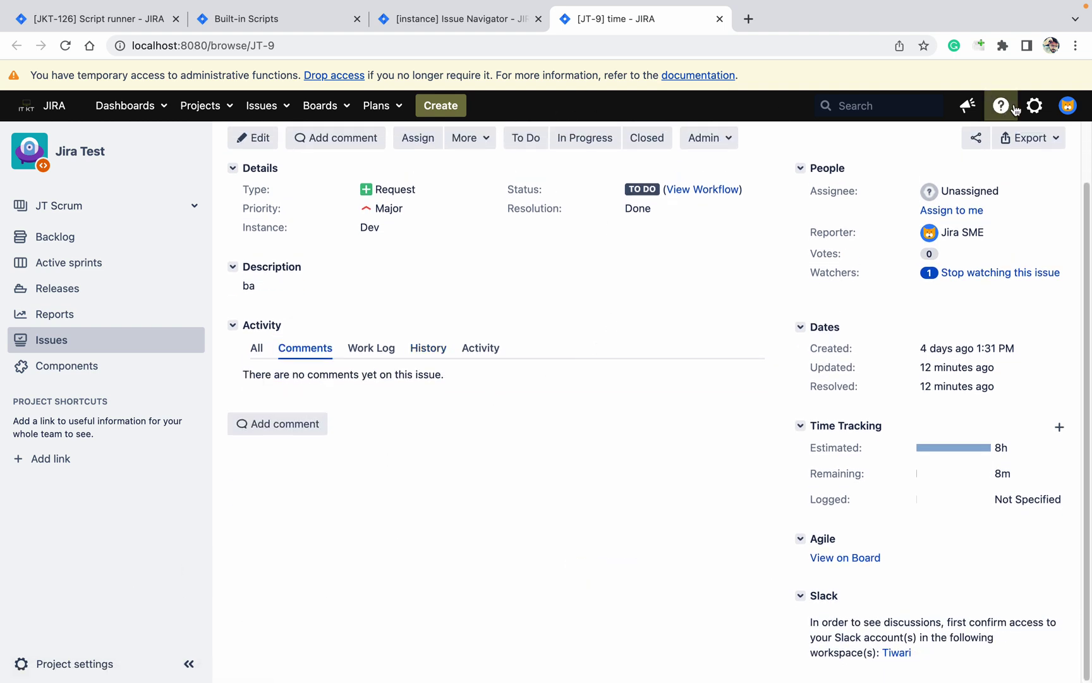
left_click(1034, 105)
left_click(964, 207)
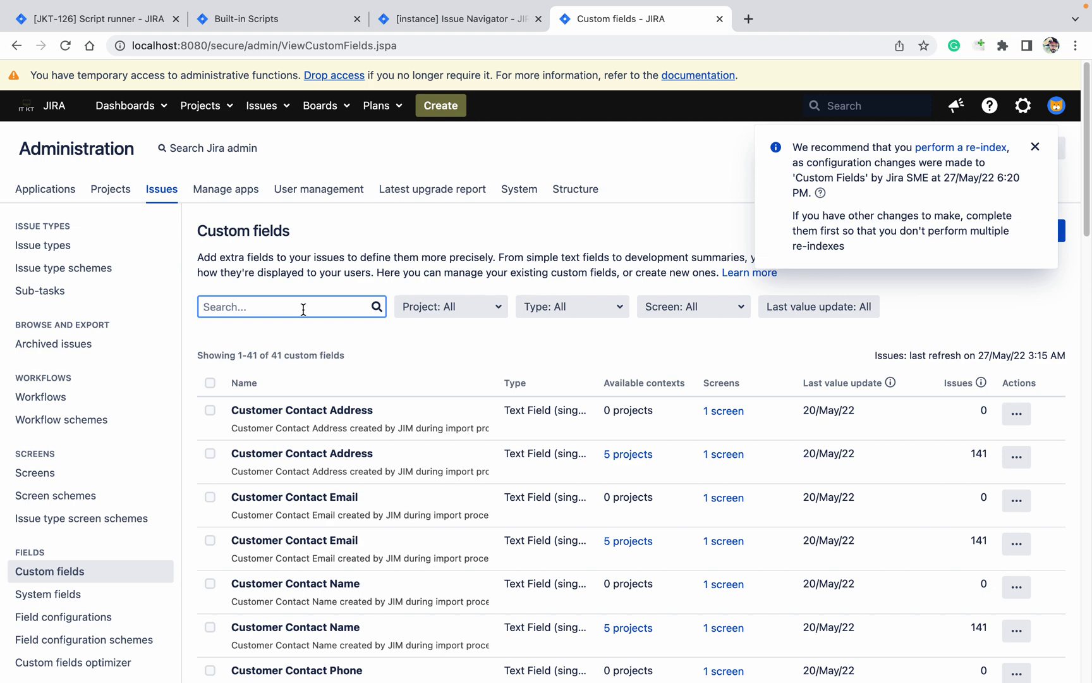
type("inst")
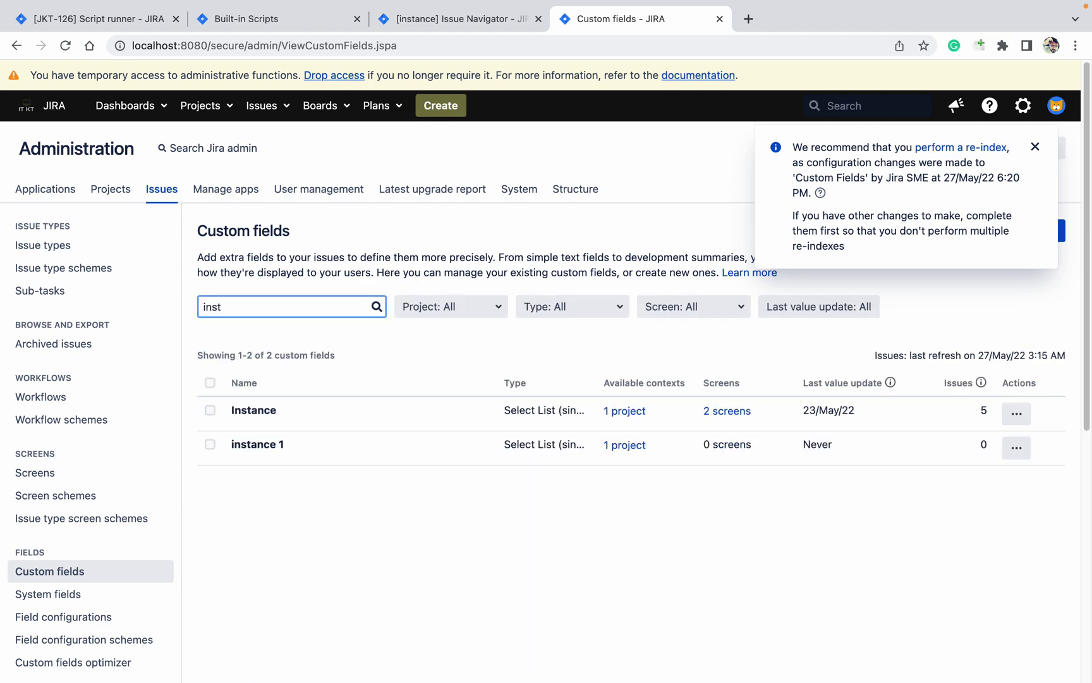
Step: Check that instance 1's configuration lists None, Dev and Prod for Jira Test, then return to the filter results
left_click(1015, 449)
left_click(983, 473)
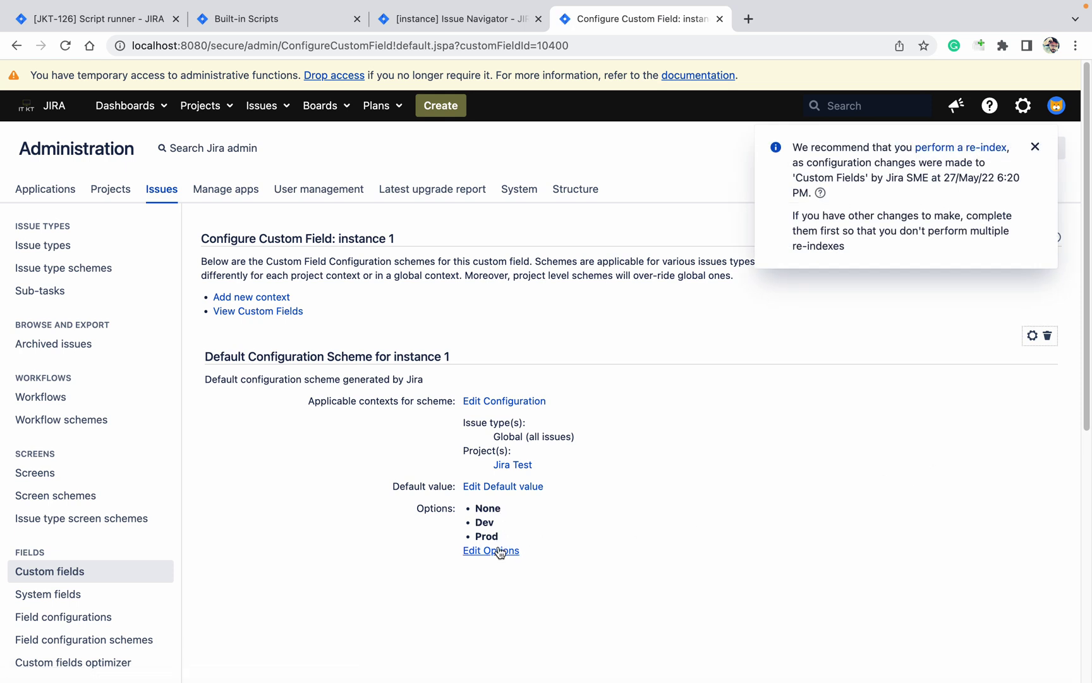
left_click(515, 24)
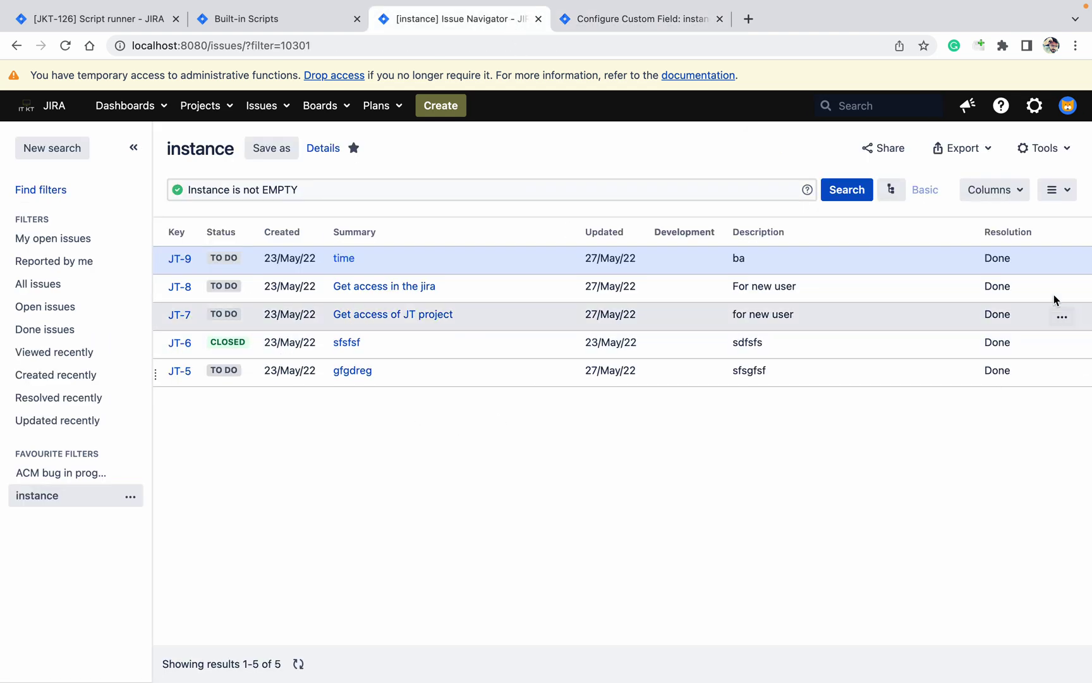
Step: Add the Instance column, showing Dev for four issues and Prod for JT-5, then recheck instance 1's configuration
left_click(1014, 194)
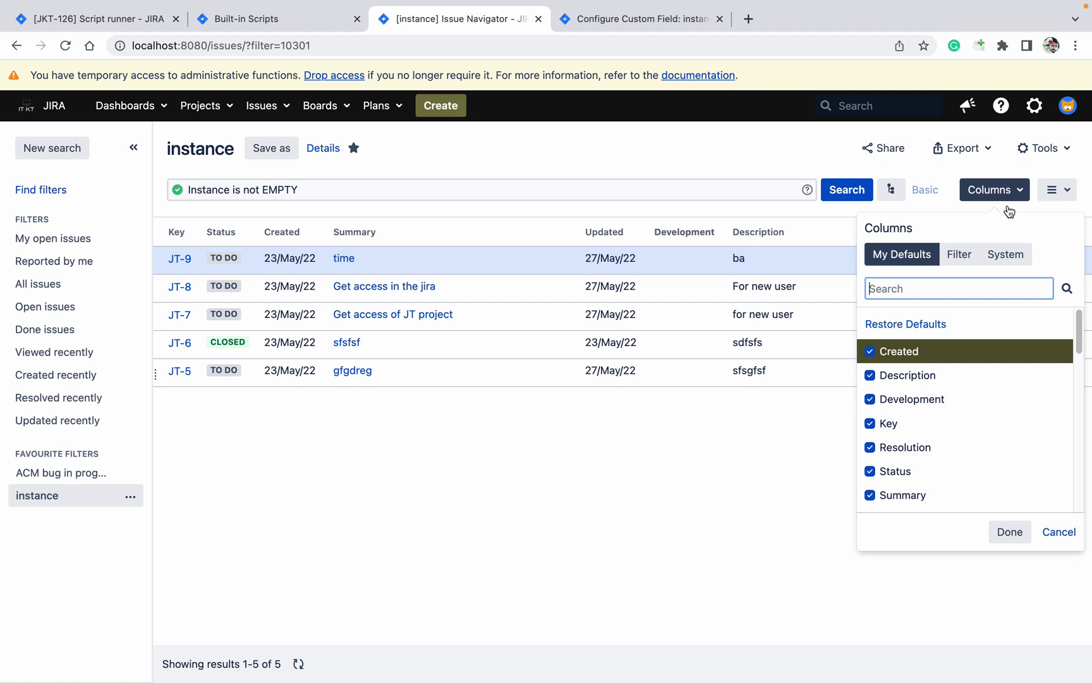
type("inst")
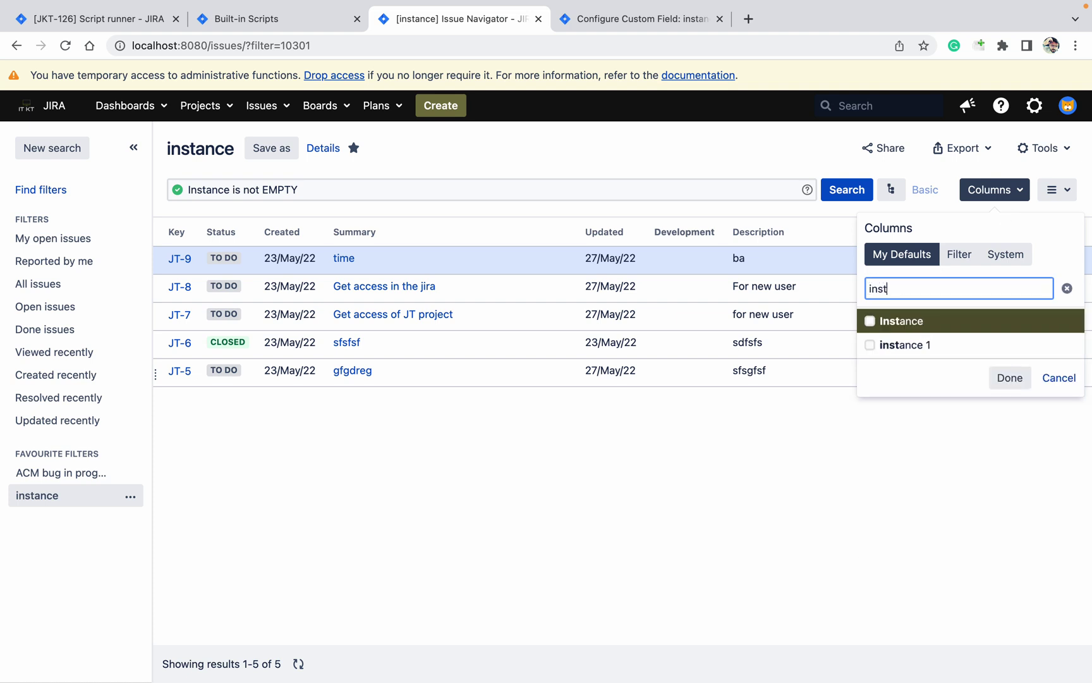
left_click(870, 321)
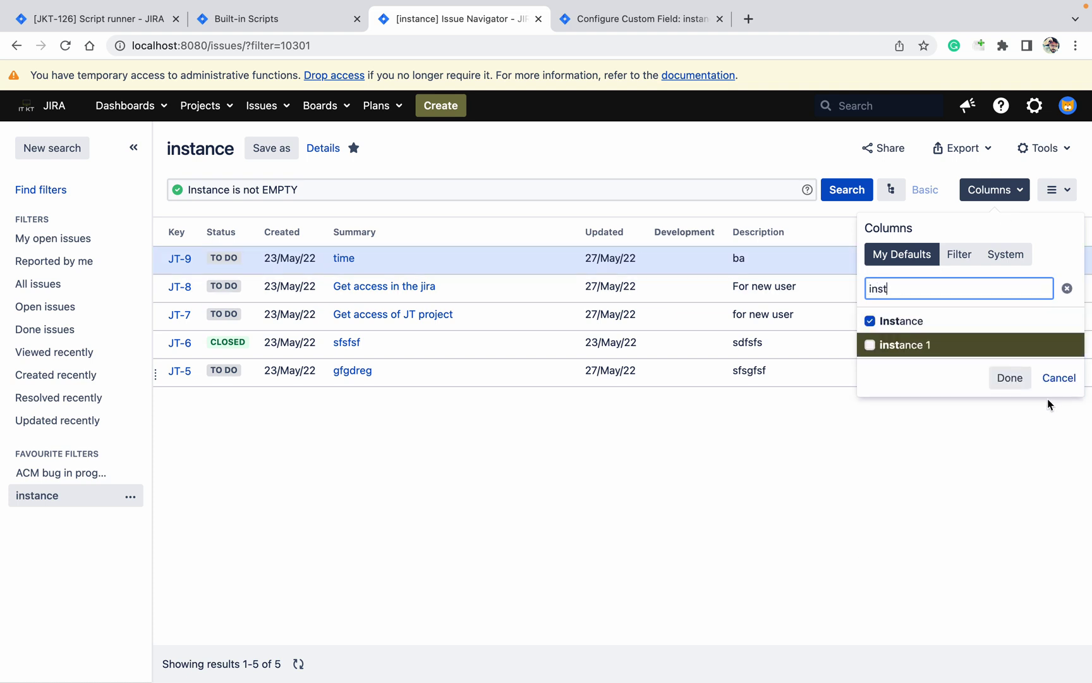
left_click(1009, 378)
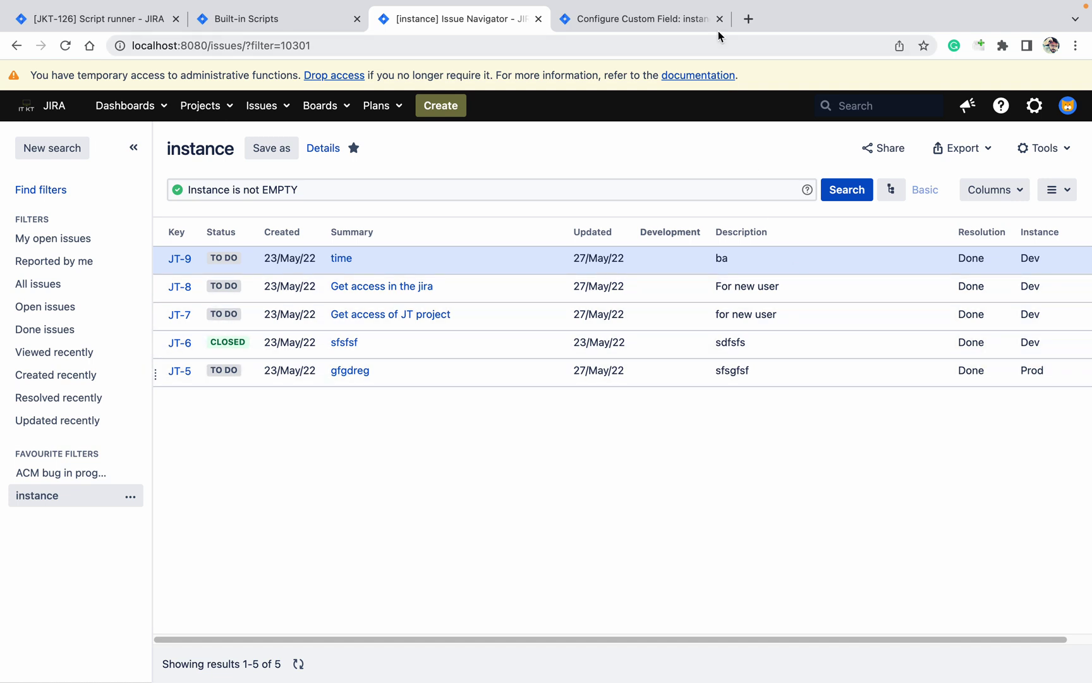
left_click(700, 26)
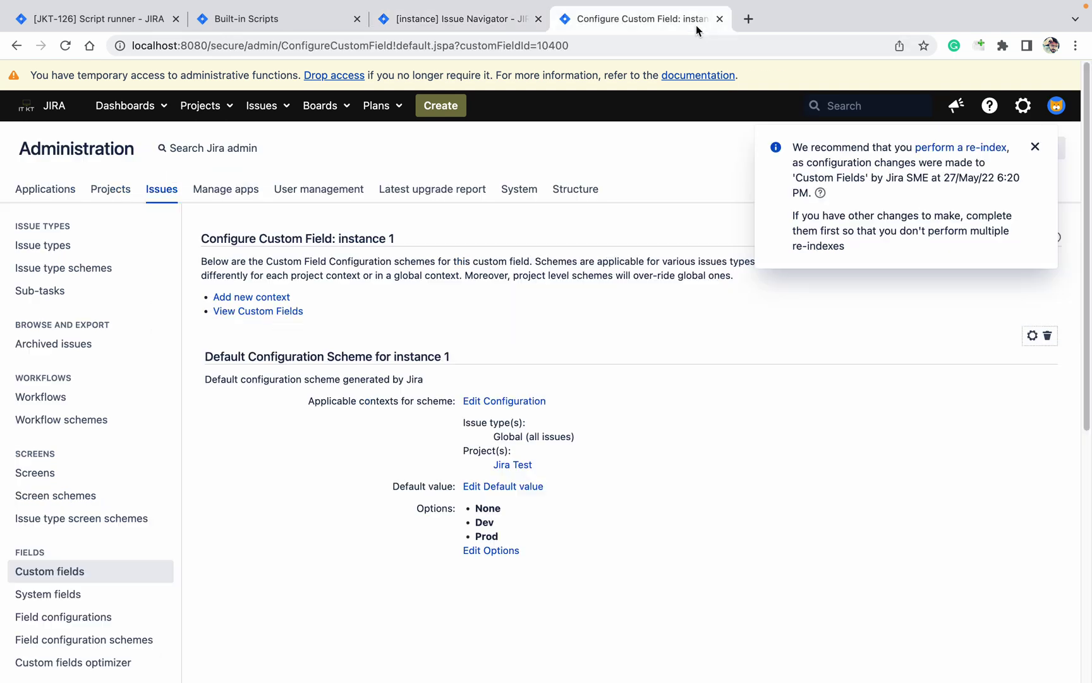
left_click(493, 25)
Step: Add the instance 1 column beside Instance, matching Dev for four issues and Prod for JT-5
left_click(997, 195)
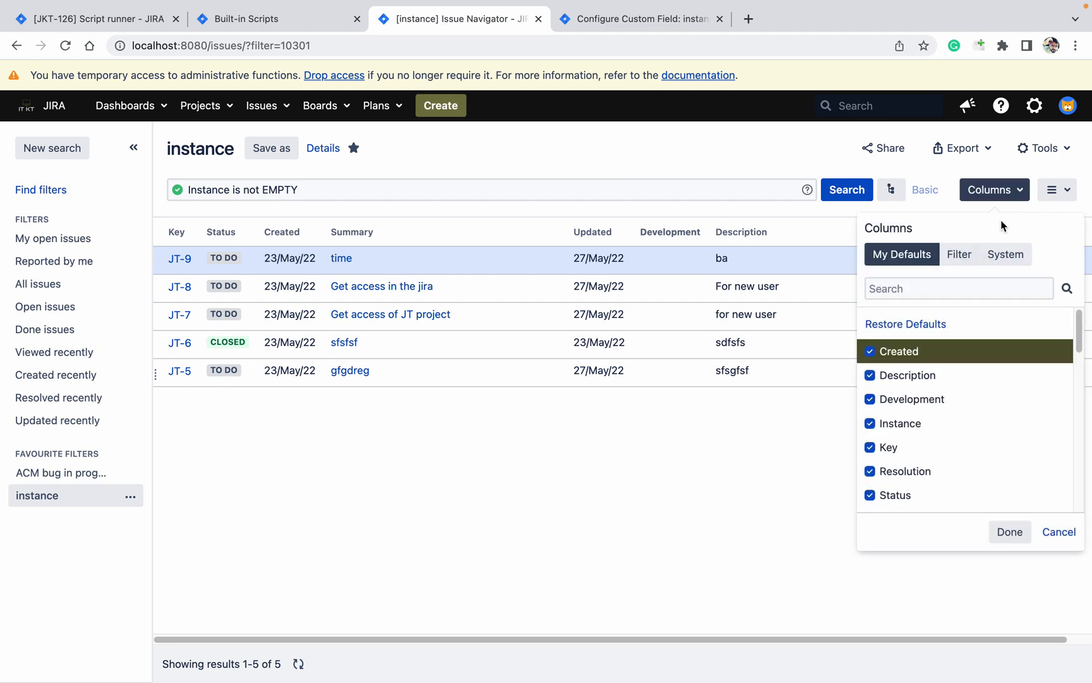
left_click(954, 285)
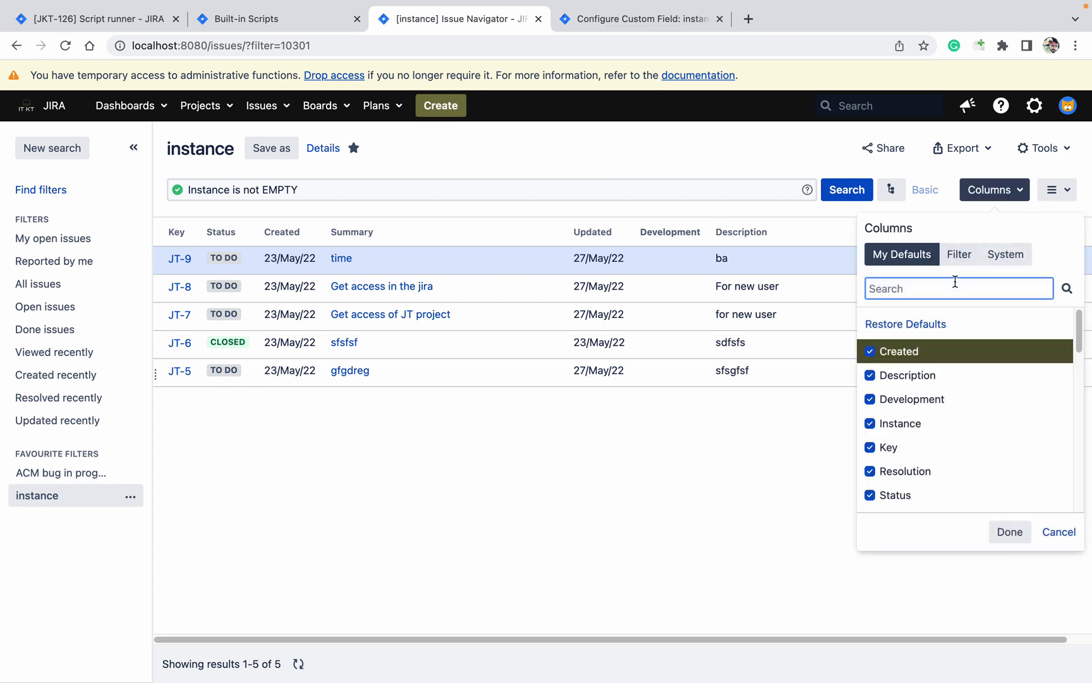
type("ins")
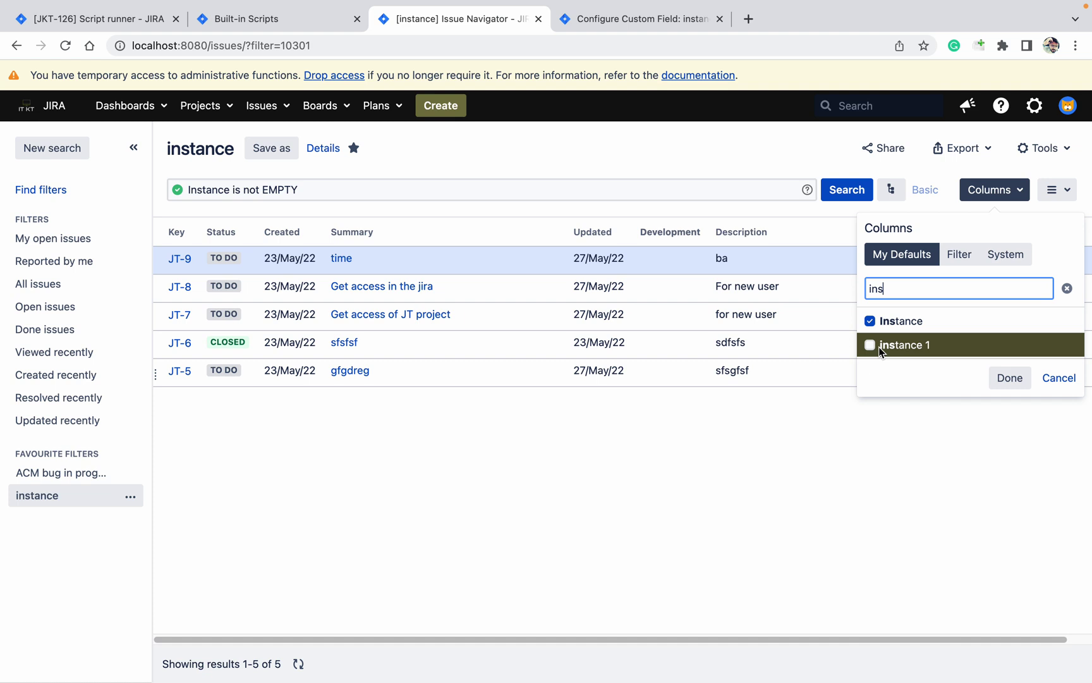
left_click(1009, 378)
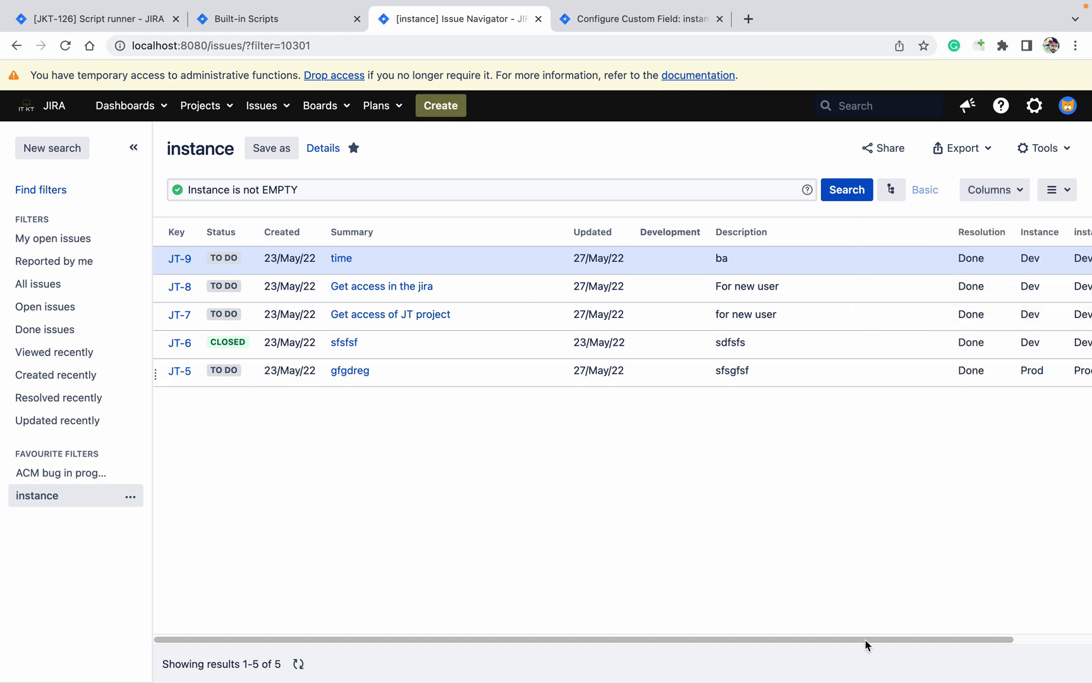
left_click_drag(970, 644, 1048, 650)
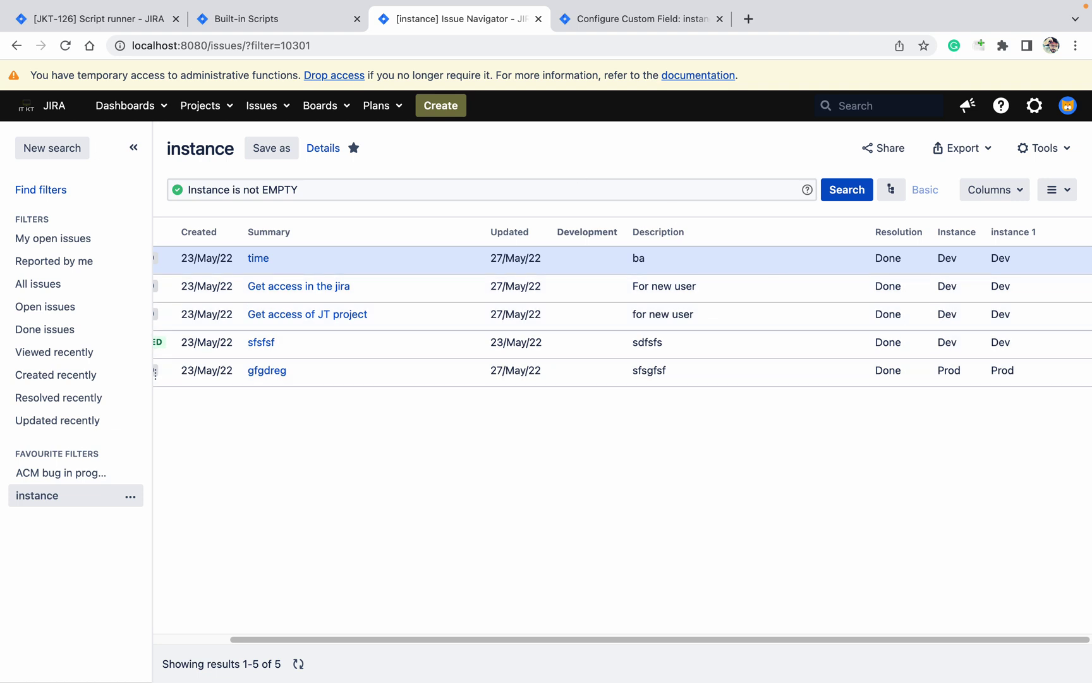
left_click(292, 20)
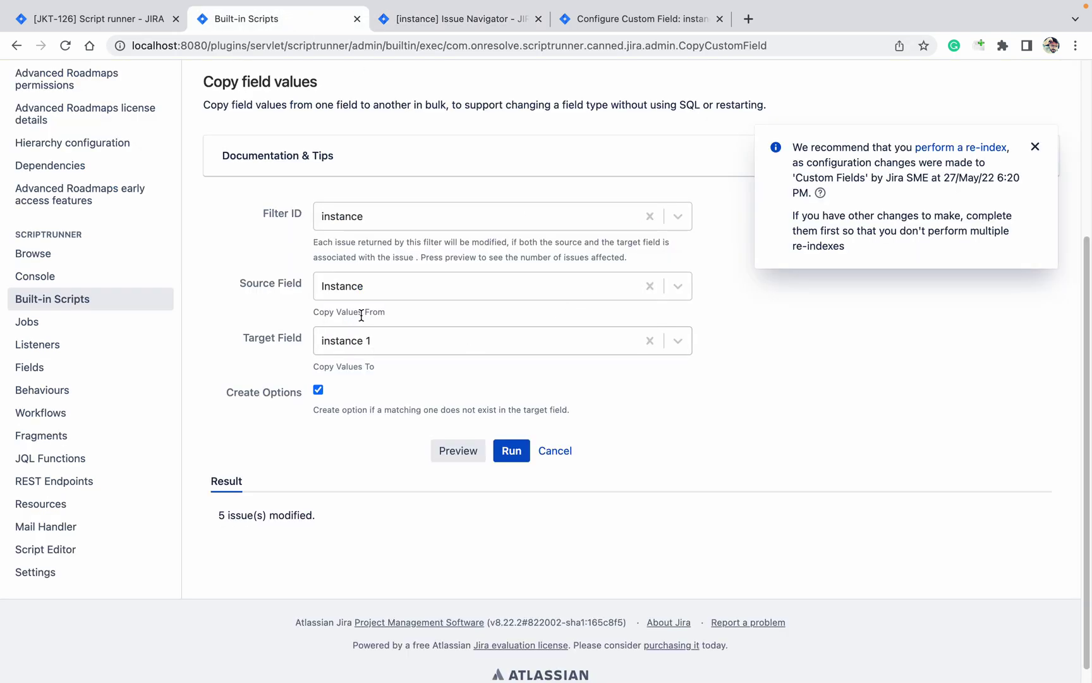